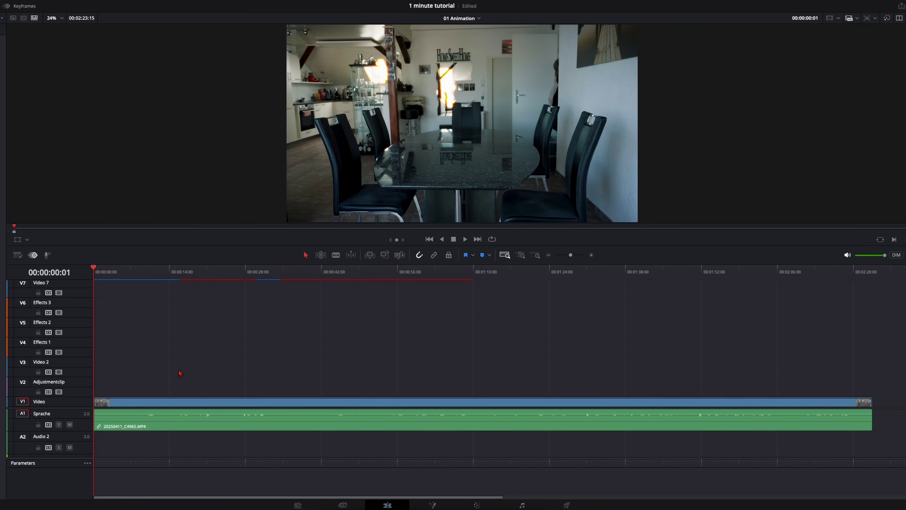
Turn the single empty-room frame at the start of the Video track into a freeze frame.
{"action": "key", "text": "shift+z"}
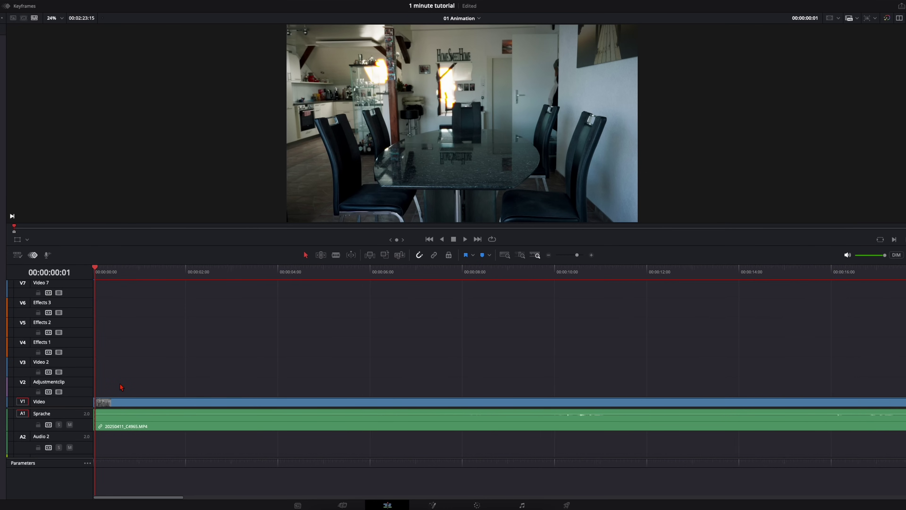
{"action": "scroll", "coordinate": [112, 376], "scroll_direction": "down", "scroll_amount": 1}
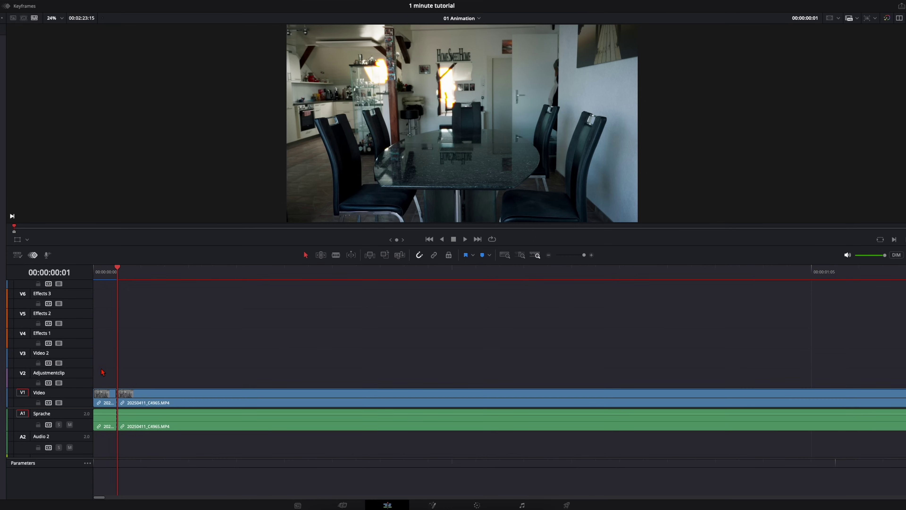
{"action": "right_click", "coordinate": [102, 402]}
{"action": "left_click", "coordinate": [132, 266]}
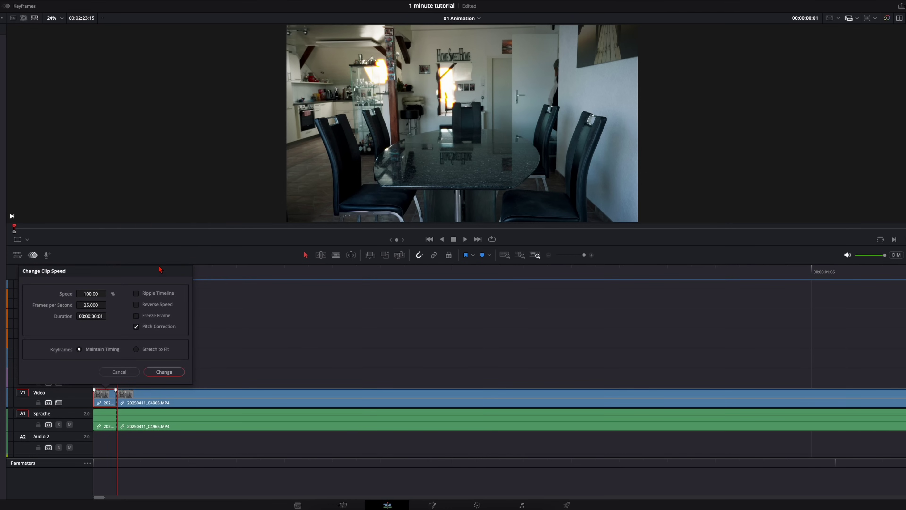
{"action": "left_click", "coordinate": [164, 372]}
Ripple-trim the footage after the freeze frame so it begins with the take in the far chair.
{"action": "key", "text": "shift+z"}
{"action": "left_click_drag", "start_coordinate": [149, 279], "coordinate": [231, 278]}
{"action": "scroll", "coordinate": [287, 331], "scroll_direction": "up", "scroll_amount": 5}
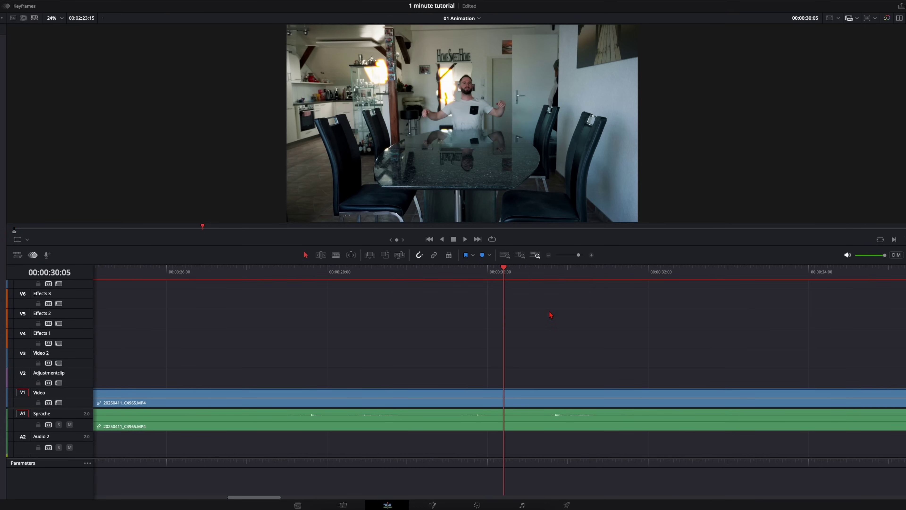
{"action": "mouse_move", "coordinate": [474, 268]}
{"action": "left_mouse_down"}
{"action": "mouse_move", "coordinate": [437, 268]}
{"action": "mouse_move", "coordinate": [466, 277]}
{"action": "mouse_move", "coordinate": [389, 278]}
{"action": "mouse_move", "coordinate": [464, 279]}
{"action": "left_mouse_up"}
{"action": "key", "text": "space"}
{"action": "key", "text": "Home"}
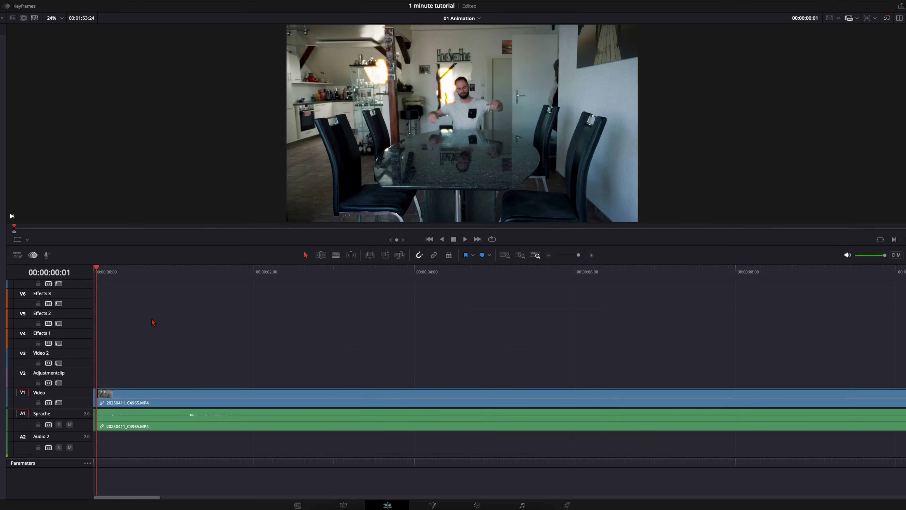
End the far-chair take at 00:00:01:20 and remove the footage up to the left-chair take at 00:00:37:02.
{"action": "key", "text": "space"}
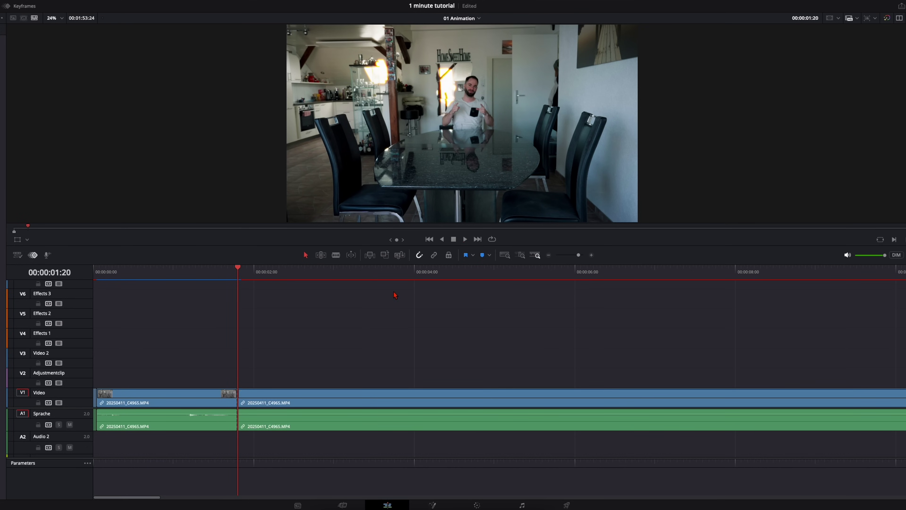
{"action": "scroll", "coordinate": [474, 334], "scroll_direction": "down", "scroll_amount": 10}
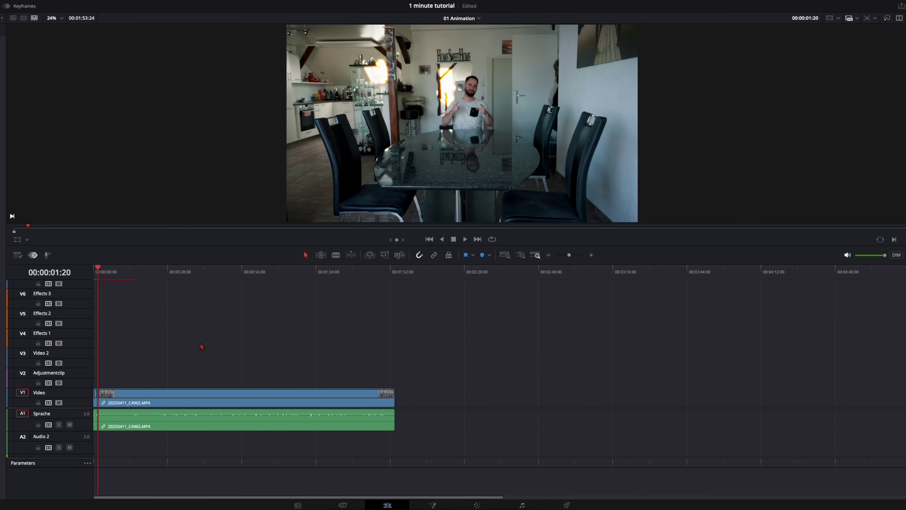
{"action": "scroll", "coordinate": [203, 345], "scroll_direction": "up", "scroll_amount": 10}
{"action": "left_click_drag", "start_coordinate": [486, 271], "coordinate": [509, 277]}
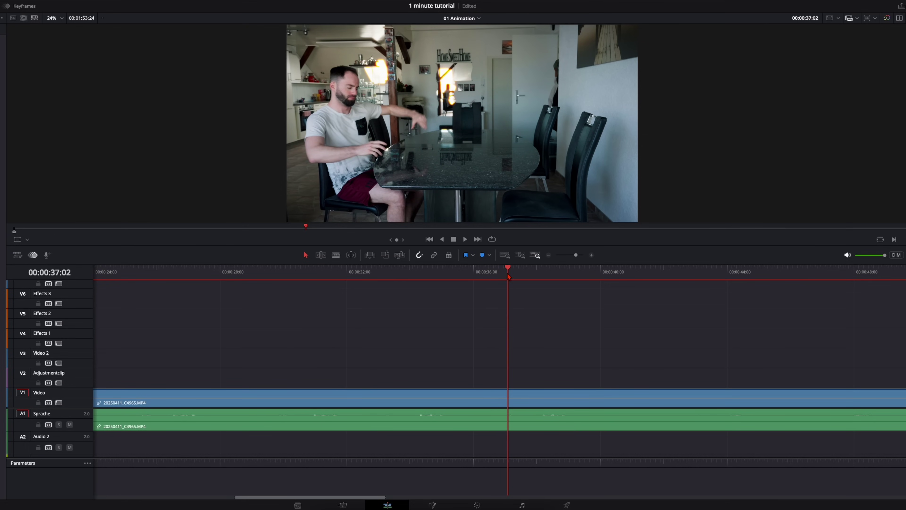
{"action": "key", "text": "super+shift+["}
Cut the left-chair take after its gesture and remove the footage up to the start of the right-chair take.
{"action": "key", "text": "space"}
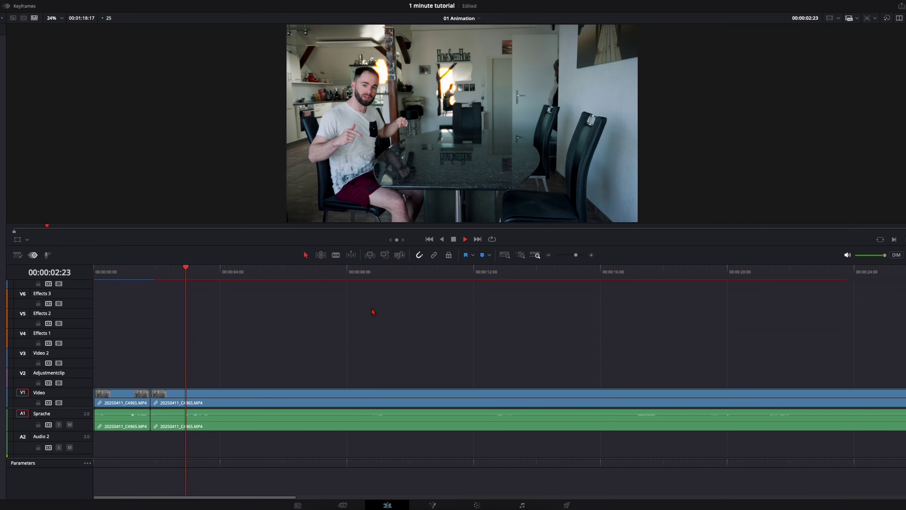
{"action": "key", "text": "space"}
{"action": "scroll", "coordinate": [443, 330], "scroll_direction": "down", "scroll_amount": 5}
{"action": "scroll", "coordinate": [307, 336], "scroll_direction": "up", "scroll_amount": 2}
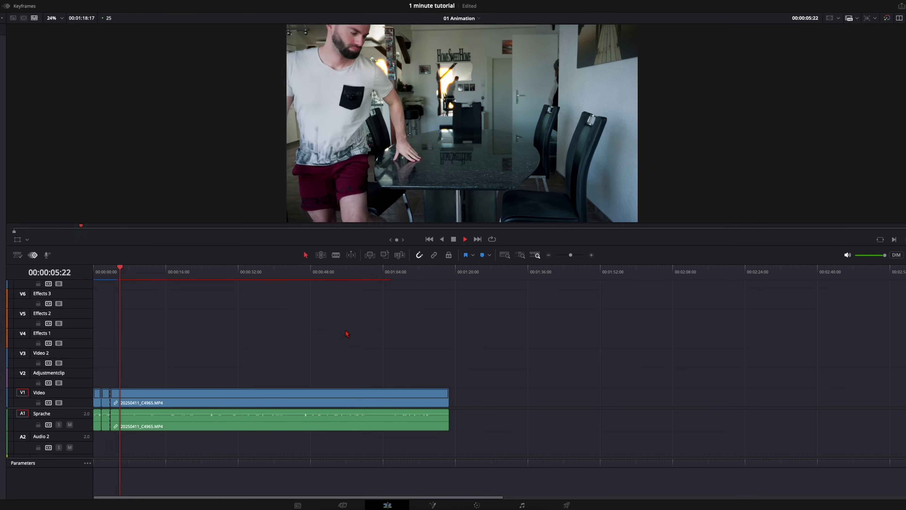
{"action": "left_click", "coordinate": [415, 272]}
{"action": "scroll", "coordinate": [457, 330], "scroll_direction": "up", "scroll_amount": 3}
{"action": "left_click", "coordinate": [379, 287]}
{"action": "key", "text": "space"}
{"action": "scroll", "coordinate": [344, 306], "scroll_direction": "left", "scroll_amount": 3}
{"action": "mouse_move", "coordinate": [481, 271]}
{"action": "left_mouse_down"}
{"action": "mouse_move", "coordinate": [487, 287]}
{"action": "mouse_move", "coordinate": [474, 276]}
{"action": "left_mouse_up"}
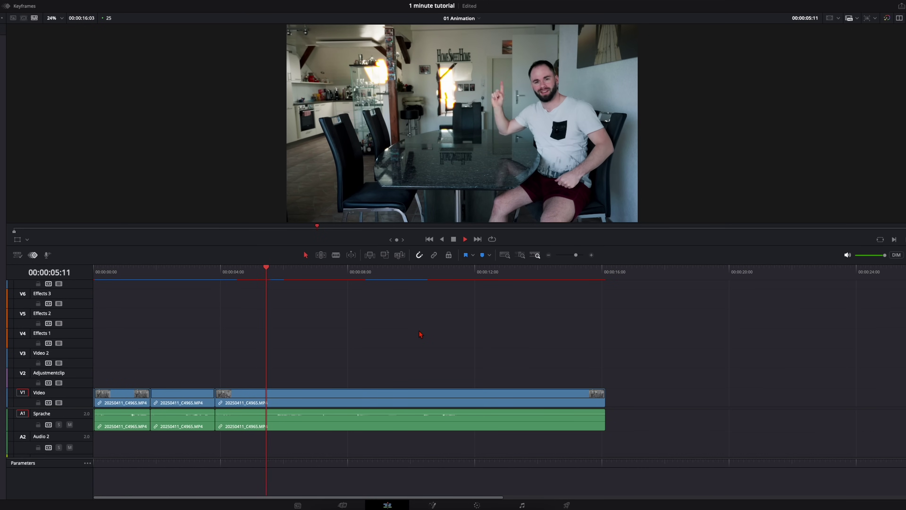
Trim off everything after the right-chair take so the timeline ends at 00:00:06:21.
{"action": "key", "text": "space"}
{"action": "key", "text": "shift+bracketright"}
{"action": "key", "text": "Home"}
{"action": "key", "text": "shift+z"}
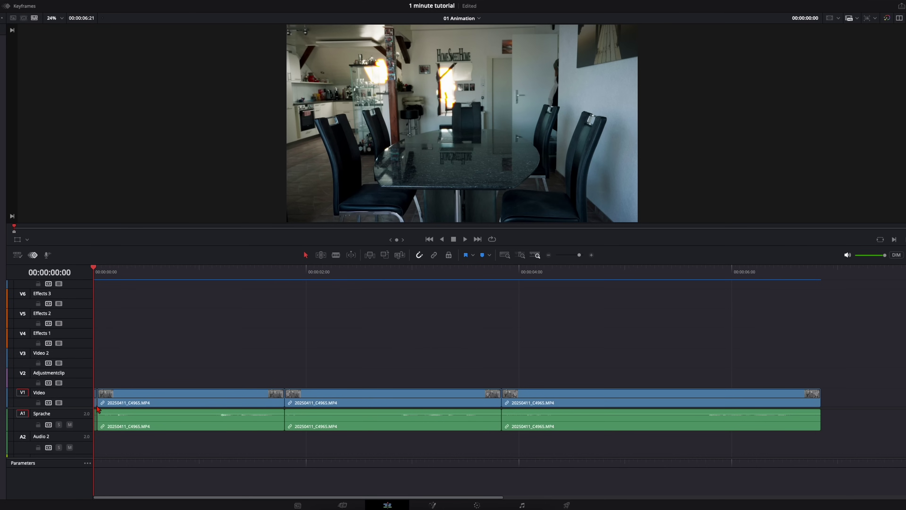
Move the video of the three takes up to track V2 and extend the V1 freeze frame to the end of the last take.
{"action": "left_click_drag", "start_coordinate": [194, 358], "coordinate": [523, 389]}
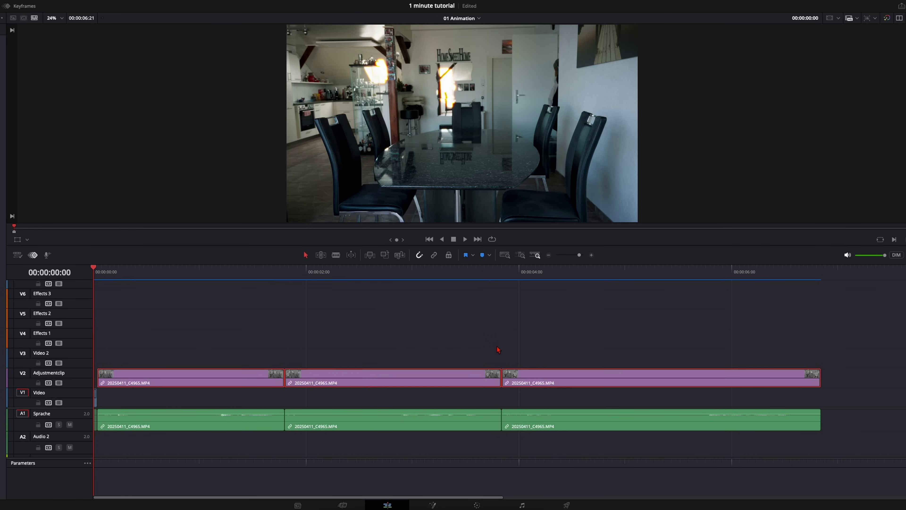
{"action": "scroll", "coordinate": [127, 400], "scroll_direction": "up", "scroll_amount": 6}
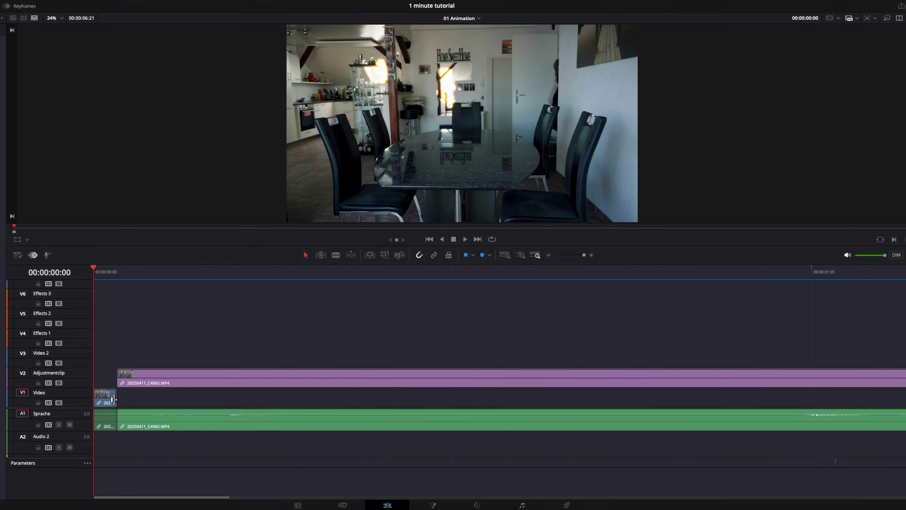
{"action": "left_click_drag", "start_coordinate": [113, 398], "coordinate": [690, 399]}
{"action": "left_click", "coordinate": [504, 255]}
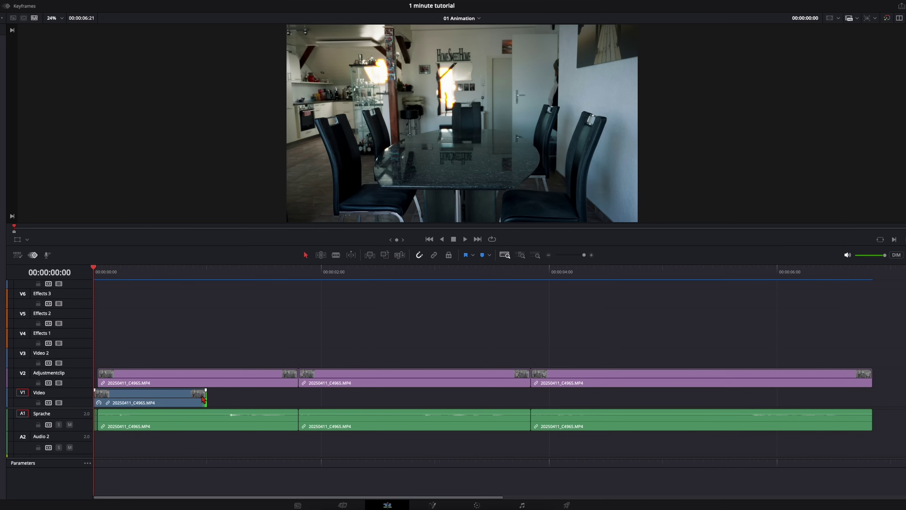
{"action": "left_click_drag", "start_coordinate": [203, 395], "coordinate": [871, 398]}
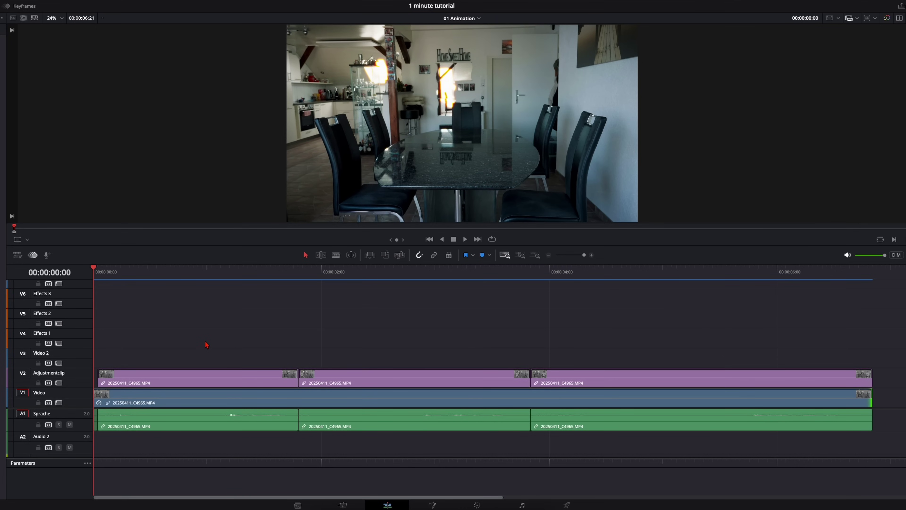
Enable linked selection and move all three takes with their audio so the first starts at 00:00:00:06.
{"action": "key", "text": "ctrl+="}
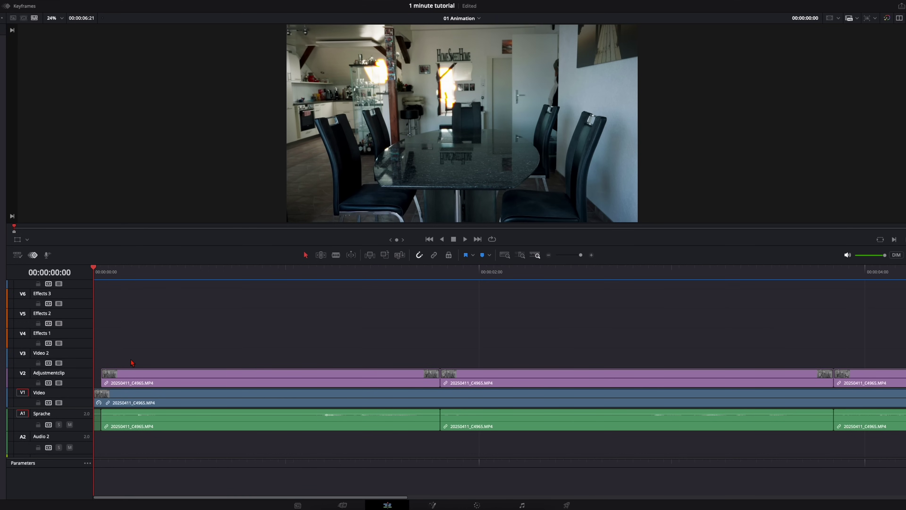
{"action": "key", "text": "space"}
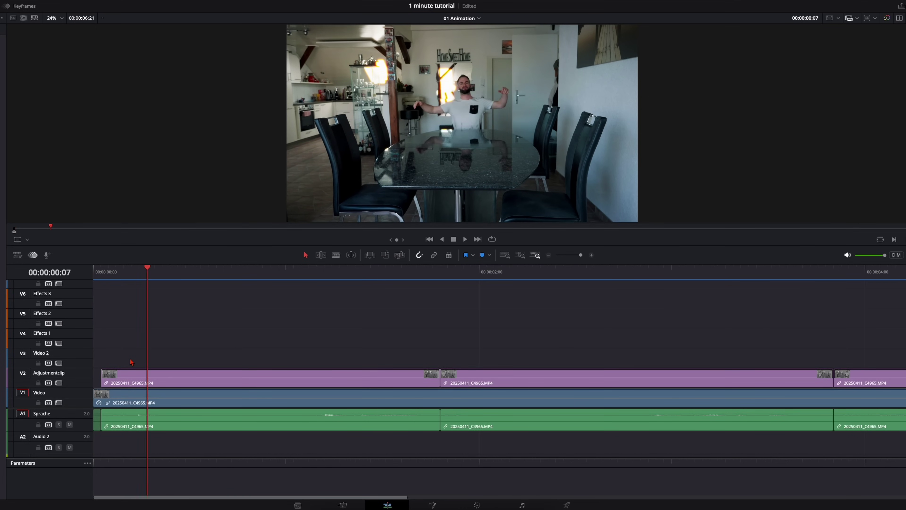
{"action": "left_click", "coordinate": [509, 255]}
{"action": "left_click_drag", "start_coordinate": [206, 332], "coordinate": [585, 385]}
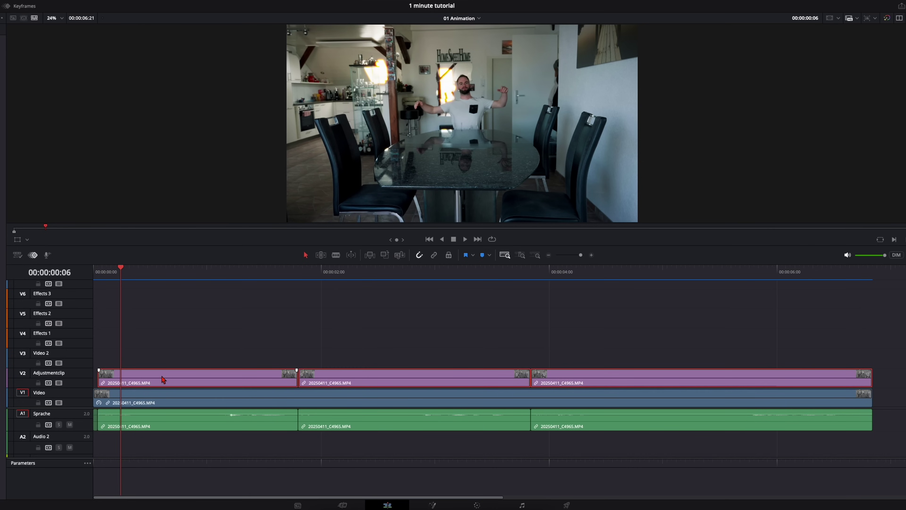
{"action": "left_click", "coordinate": [434, 255]}
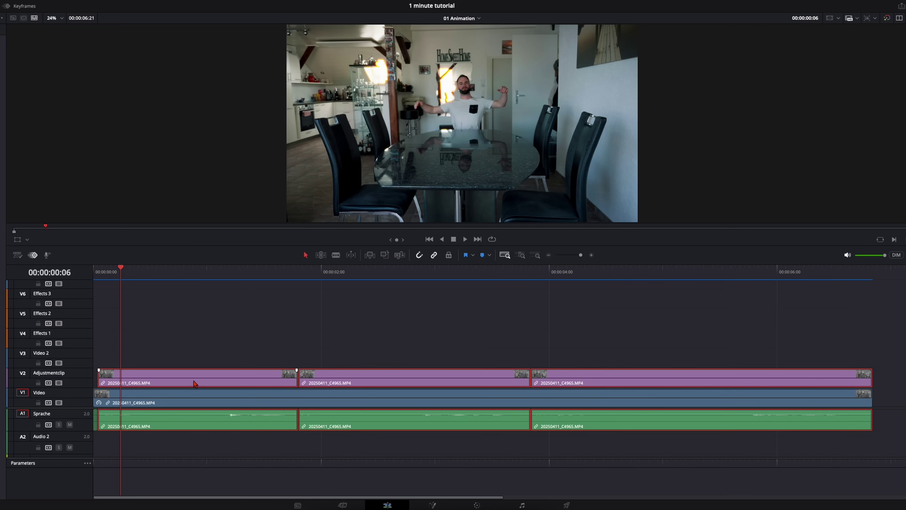
{"action": "left_click_drag", "start_coordinate": [193, 384], "coordinate": [216, 383]}
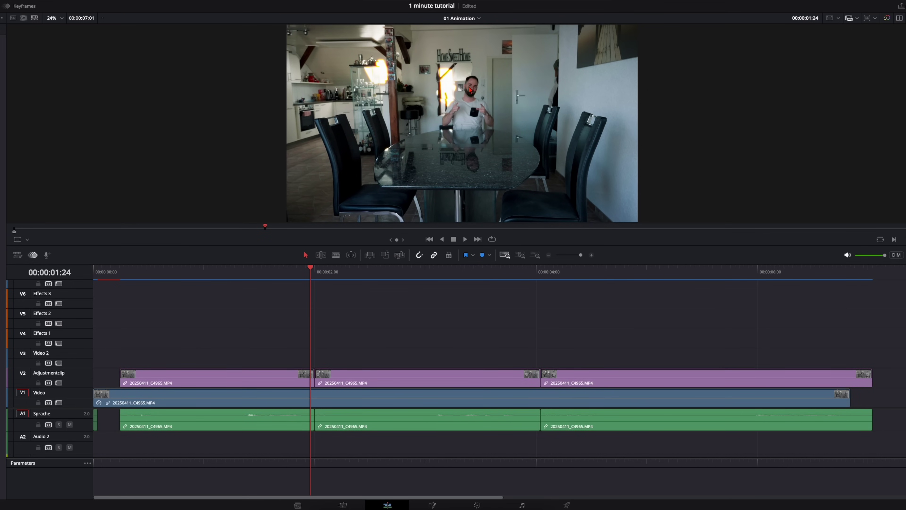
Shift the second and third takes with their audio about four frames later, starting the second at 00:00:02:04.
{"action": "key", "text": "Right"}
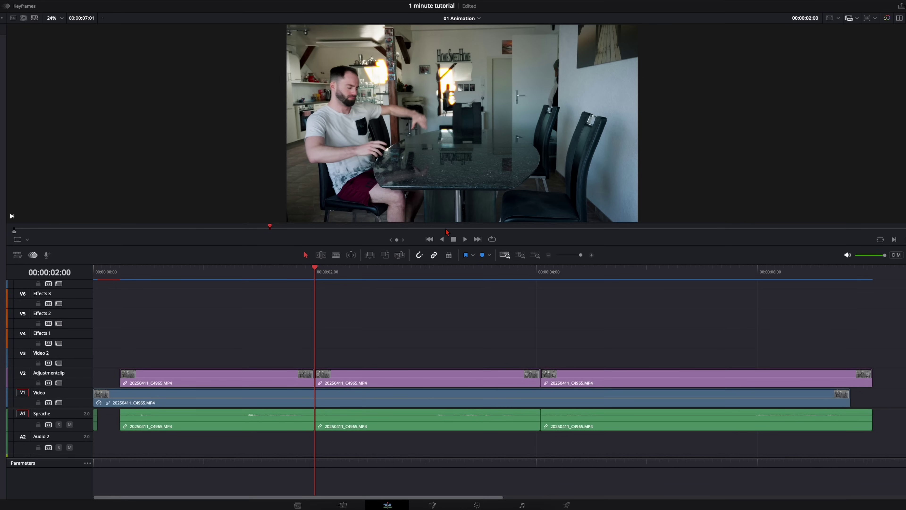
{"action": "key", "text": "Right"}
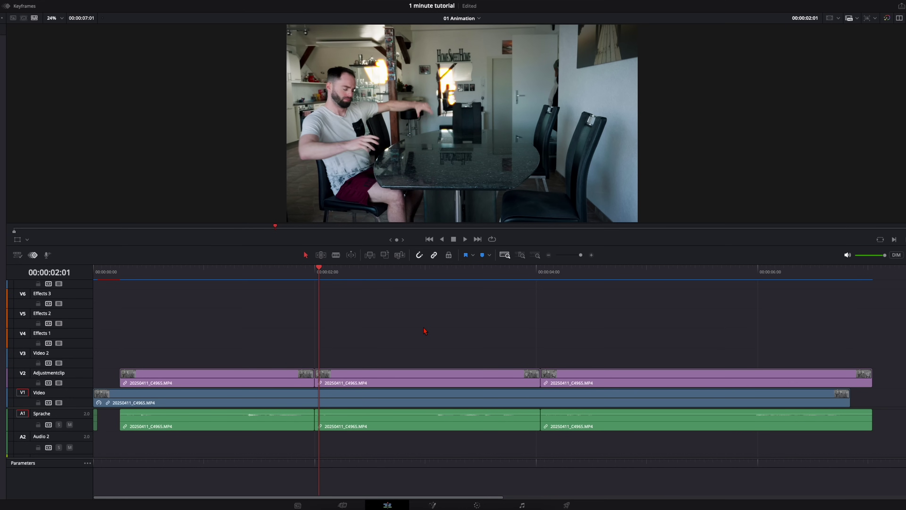
{"action": "key", "text": "Right"}
{"action": "key", "text": "Right"}
{"action": "key", "text": "Right"}
{"action": "left_click_drag", "start_coordinate": [449, 353], "coordinate": [587, 382]}
{"action": "left_click_drag", "start_coordinate": [480, 376], "coordinate": [498, 377]}
Shift the third take with its audio about four frames later, leaving a short gap after the second take.
{"action": "left_click", "coordinate": [553, 280]}
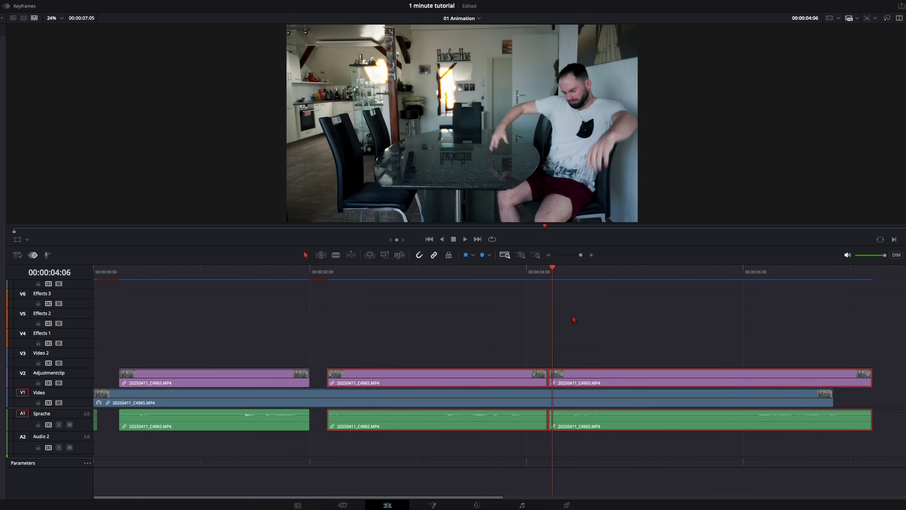
{"action": "left_click", "coordinate": [568, 318]}
{"action": "key", "text": "Right"}
{"action": "key", "text": "Right"}
{"action": "key", "text": "Right"}
{"action": "left_click_drag", "start_coordinate": [592, 381], "coordinate": [613, 379]}
{"action": "left_click", "coordinate": [433, 342]}
Play the edit from the start and extend the V1 freeze frame to the end of the third take at 00:00:07:09.
{"action": "key", "text": "Home"}
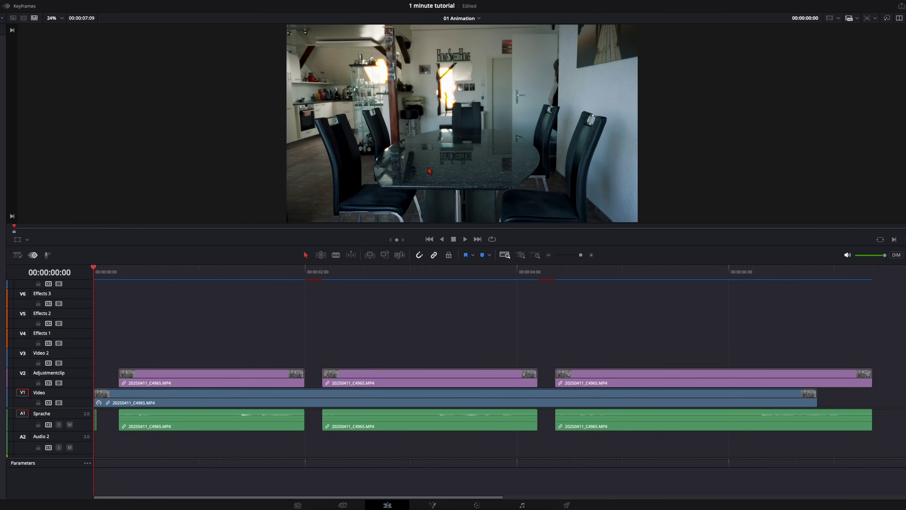
{"action": "key", "text": "space"}
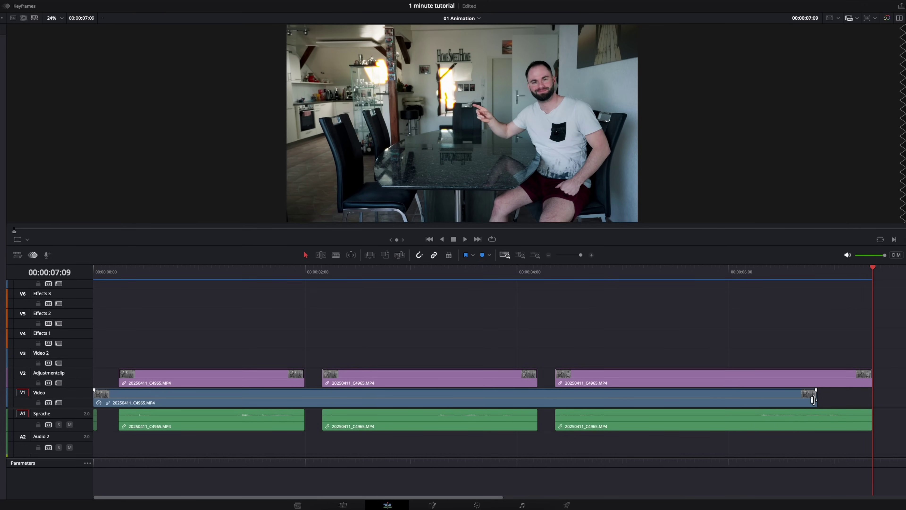
{"action": "left_click_drag", "start_coordinate": [814, 399], "coordinate": [871, 399]}
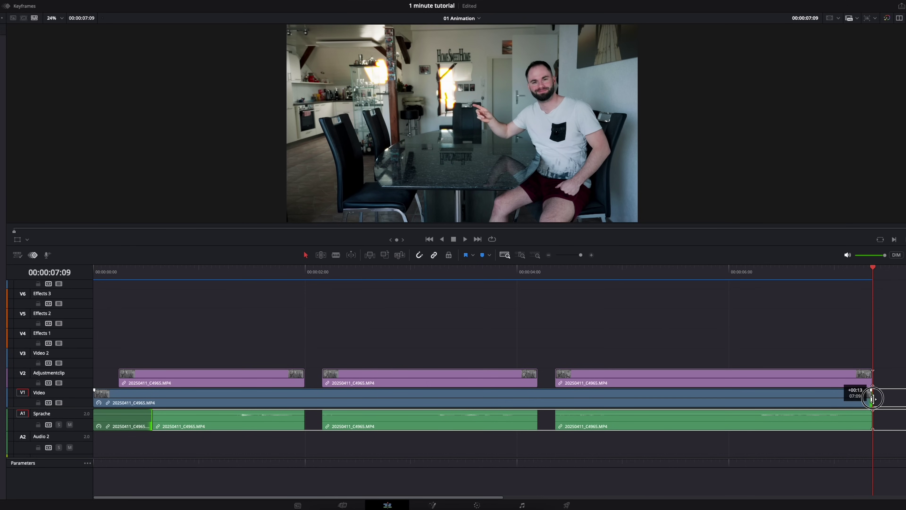
Extend the start of the first take's video on V2 by one frame and split it at 00:00:00:06.
{"action": "mouse_move", "coordinate": [309, 277]}
{"action": "left_mouse_down"}
{"action": "mouse_move", "coordinate": [322, 277]}
{"action": "mouse_move", "coordinate": [309, 278]}
{"action": "left_mouse_up"}
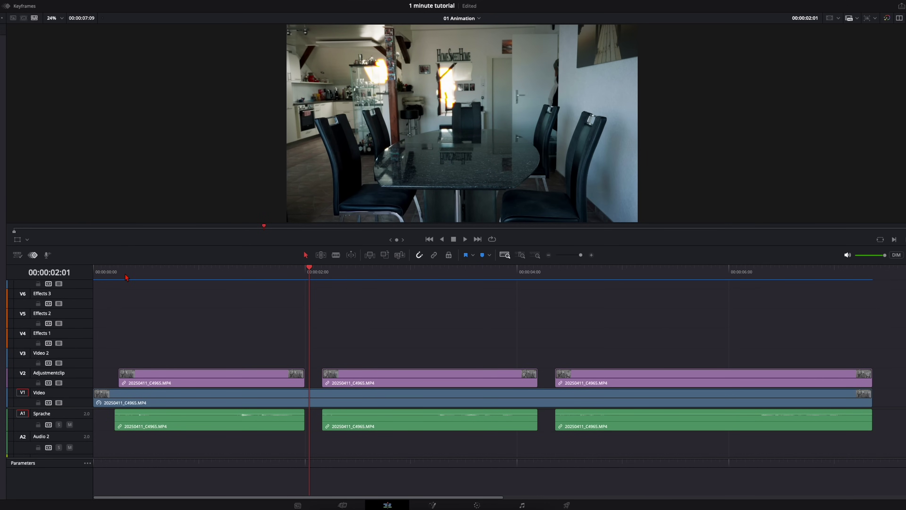
{"action": "left_click", "coordinate": [105, 275]}
{"action": "scroll", "coordinate": [185, 311], "scroll_direction": "up", "scroll_amount": 5}
{"action": "key", "text": "Down"}
{"action": "key", "text": "Down"}
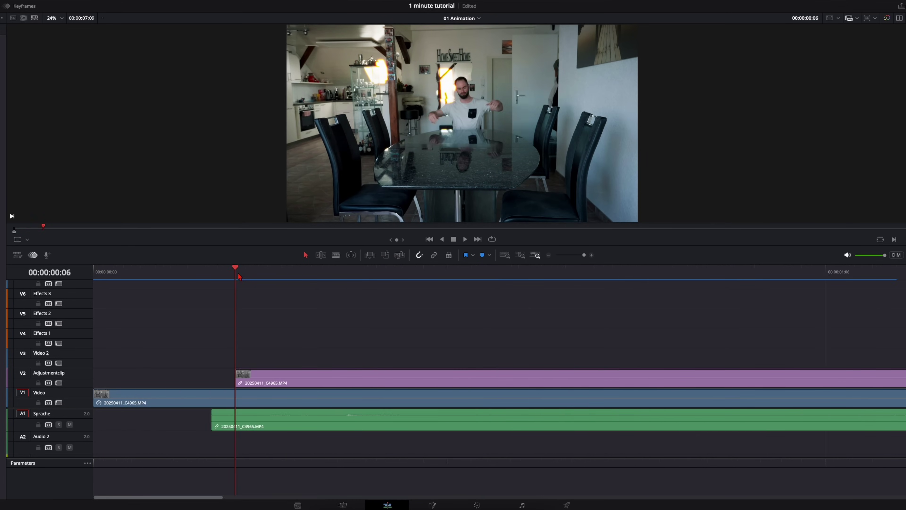
{"action": "left_click_drag", "start_coordinate": [239, 374], "coordinate": [212, 373]}
Make the split-off first frame a freeze frame, extend it back to the timeline start, and play the result.
{"action": "right_click", "coordinate": [214, 374]}
{"action": "left_click", "coordinate": [266, 248]}
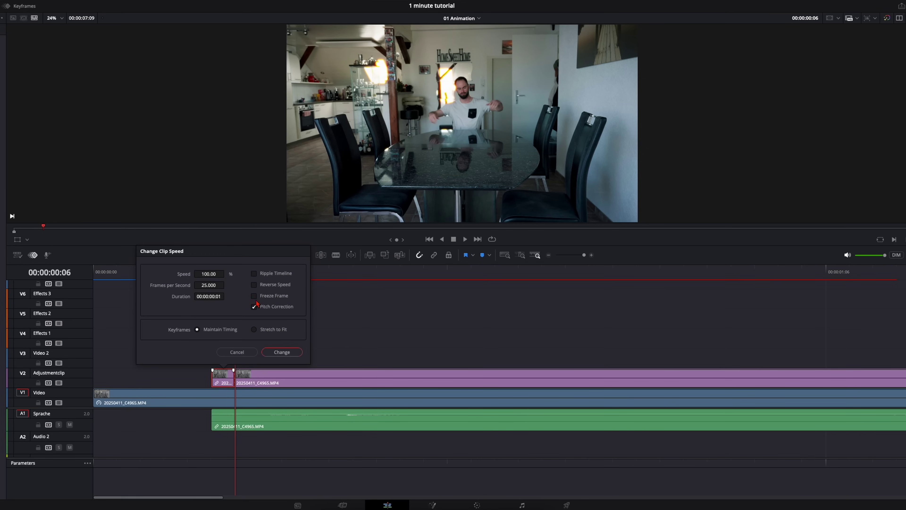
{"action": "left_click", "coordinate": [282, 352]}
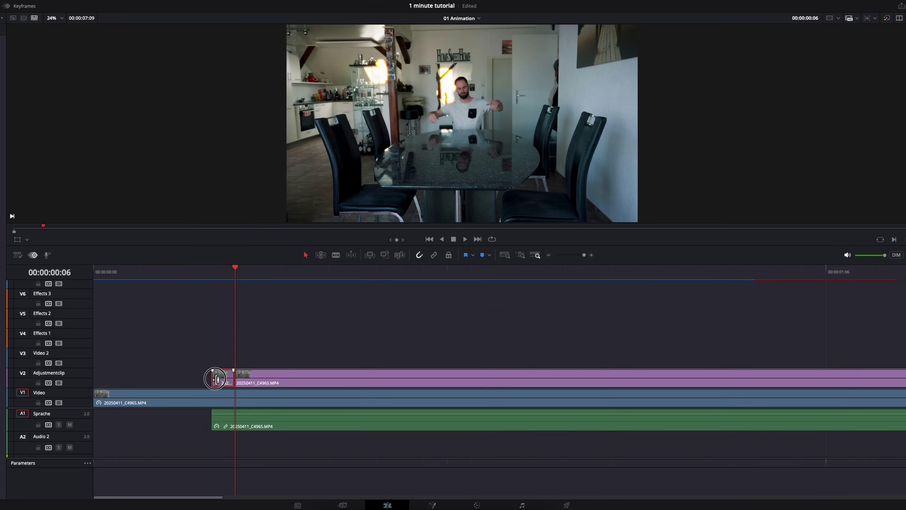
{"action": "left_click_drag", "start_coordinate": [208, 375], "coordinate": [89, 376]}
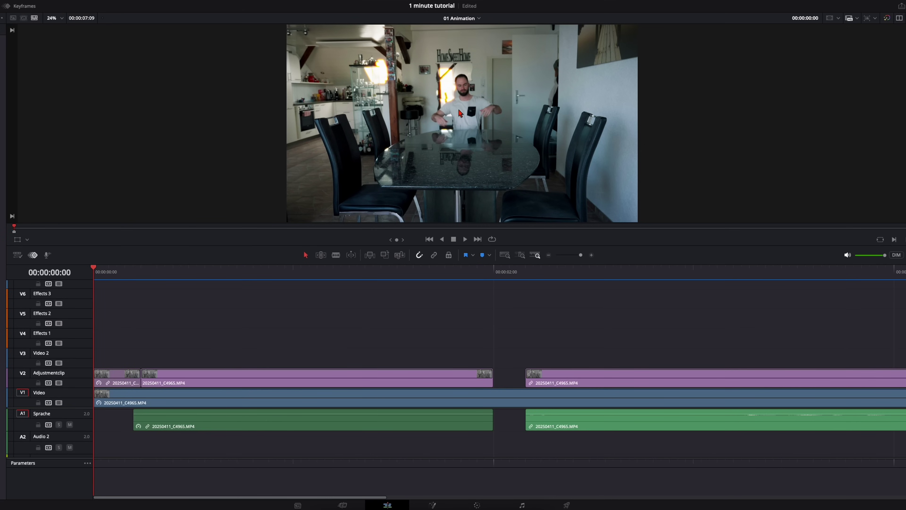
{"action": "key", "text": "space"}
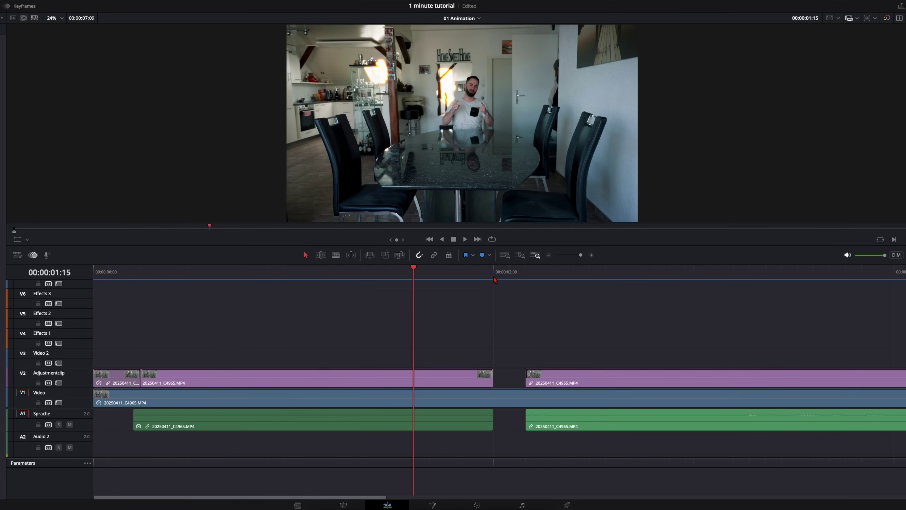
Extend the end of the first take's video on V2 by one frame and split it at 00:00:02:00.
{"action": "left_click", "coordinate": [496, 275]}
{"action": "scroll", "coordinate": [524, 354], "scroll_direction": "up", "scroll_amount": 4}
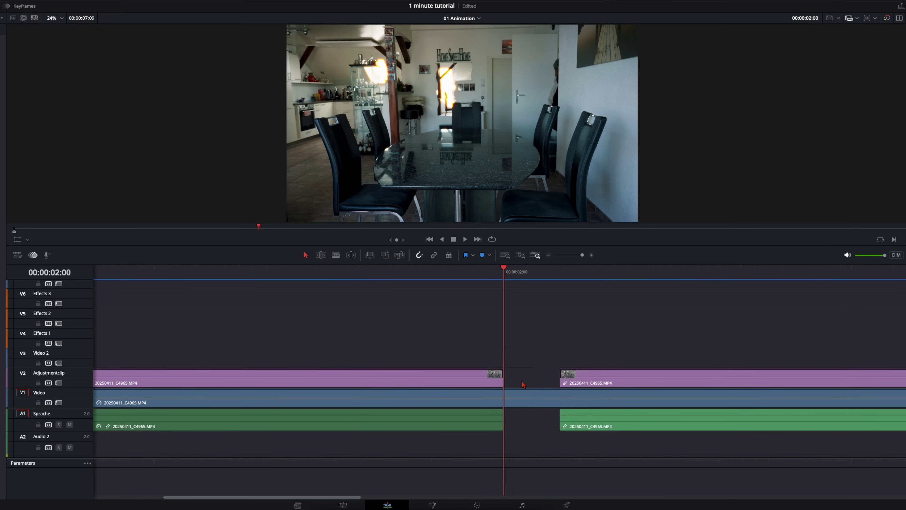
{"action": "left_click_drag", "start_coordinate": [500, 378], "coordinate": [516, 378]}
{"action": "left_click", "coordinate": [492, 379]}
{"action": "key", "text": "ctrl+b"}
Make the split-off frame after the first take on V2 a freeze frame and extend it to the start of the second take.
{"action": "left_click", "coordinate": [511, 383]}
{"action": "key", "text": "r"}
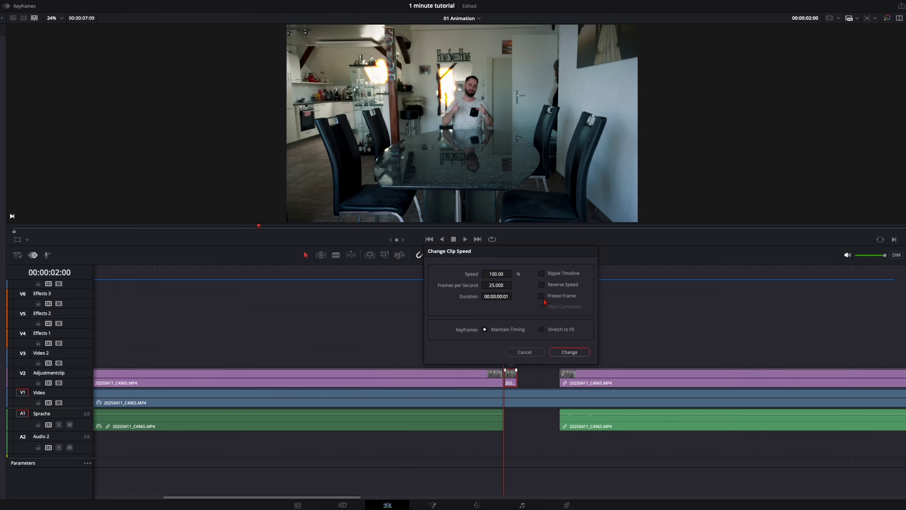
{"action": "left_click", "coordinate": [542, 296]}
{"action": "left_click", "coordinate": [569, 352]}
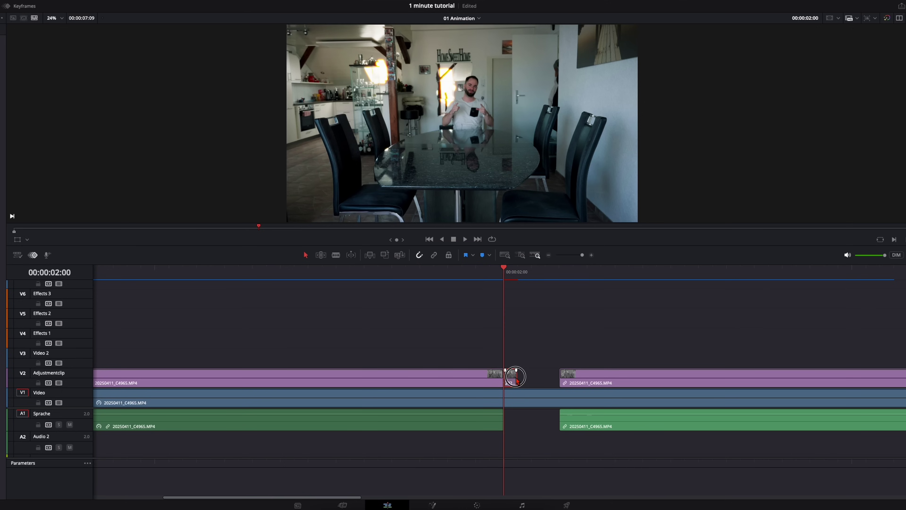
{"action": "left_click_drag", "start_coordinate": [517, 377], "coordinate": [562, 378]}
Extend the end of the second take's video on V2 by one frame and split it at 00:00:04:05.
{"action": "scroll", "coordinate": [598, 376], "scroll_direction": "right", "scroll_amount": 10}
{"action": "scroll", "coordinate": [599, 375], "scroll_direction": "right", "scroll_amount": 4}
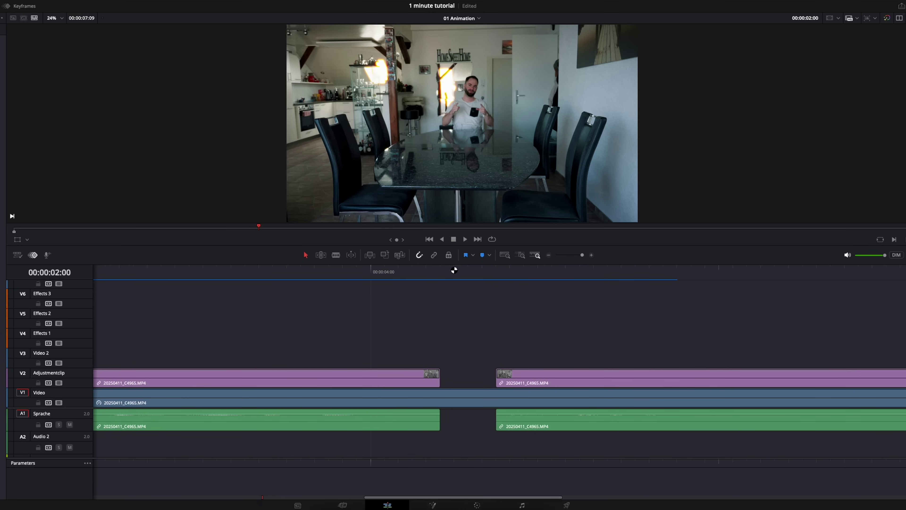
{"action": "left_click", "coordinate": [444, 275]}
{"action": "left_click_drag", "start_coordinate": [441, 379], "coordinate": [451, 384]}
{"action": "left_click", "coordinate": [449, 381]}
{"action": "key", "text": "ctrl+b"}
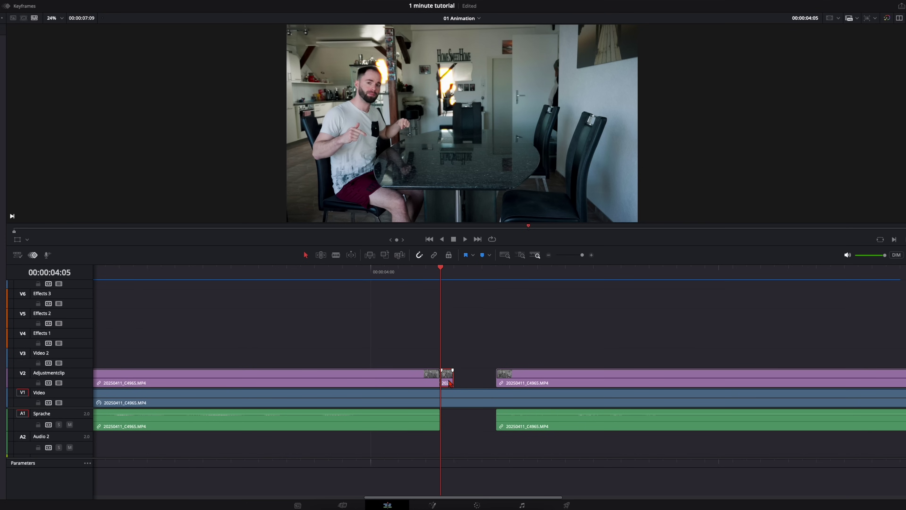
Make the split-off frame after the second take a freeze frame, extend it to the third take, and play the result.
{"action": "key", "text": "r"}
{"action": "left_click", "coordinate": [479, 296]}
{"action": "left_click", "coordinate": [505, 353]}
{"action": "left_click_drag", "start_coordinate": [453, 381], "coordinate": [496, 379]}
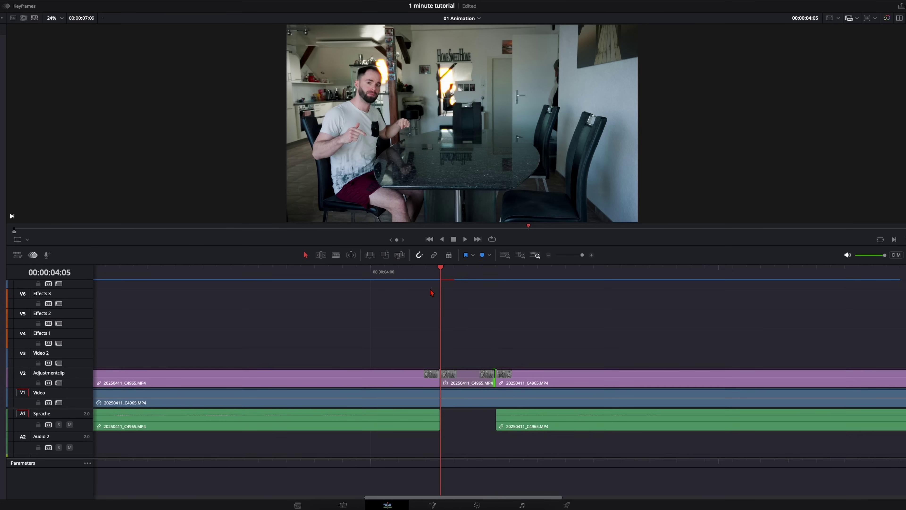
{"action": "left_click", "coordinate": [504, 256]}
{"action": "left_click", "coordinate": [288, 277]}
{"action": "key", "text": "space"}
{"action": "left_click_drag", "start_coordinate": [303, 270], "coordinate": [93, 321]}
Convert each of the three short freeze-frame clips on V2 into its own Fusion clip.
{"action": "right_click", "coordinate": [111, 381]}
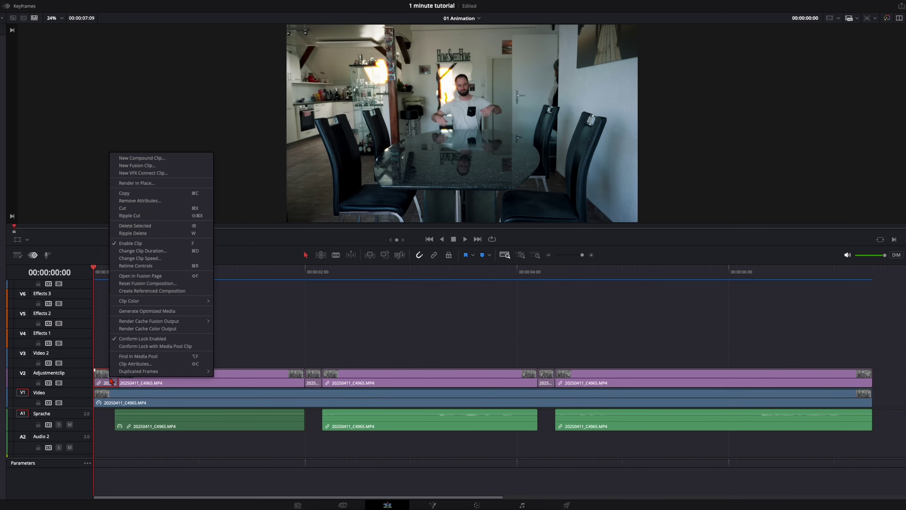
{"action": "left_click", "coordinate": [157, 173]}
{"action": "right_click", "coordinate": [317, 377]}
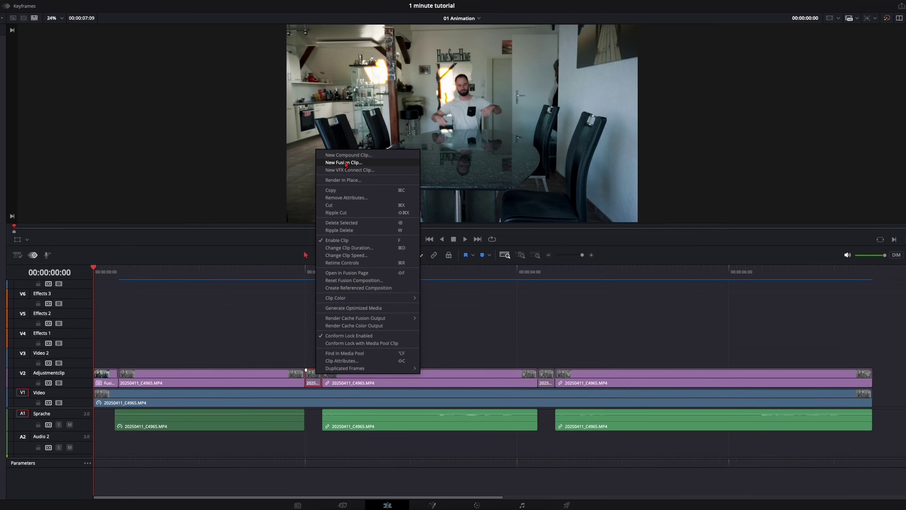
{"action": "left_click", "coordinate": [364, 164]}
{"action": "right_click", "coordinate": [547, 381]}
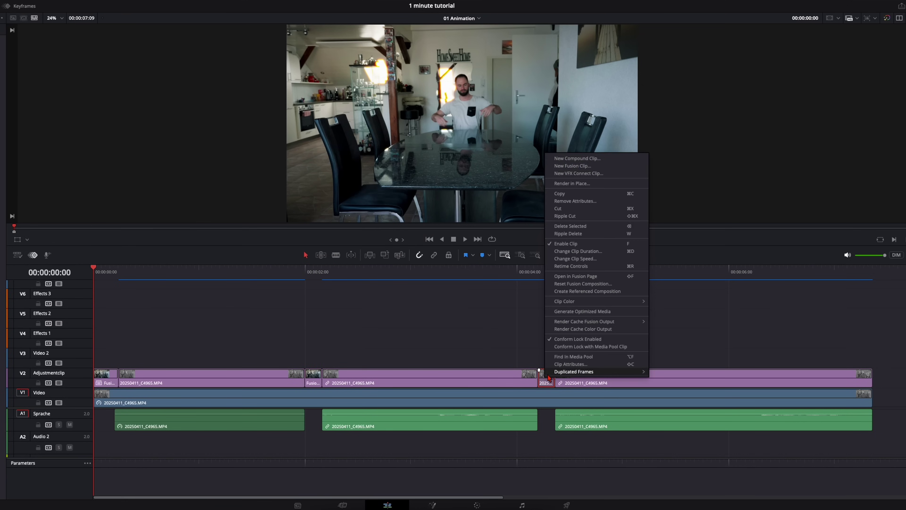
{"action": "left_click", "coordinate": [594, 166]}
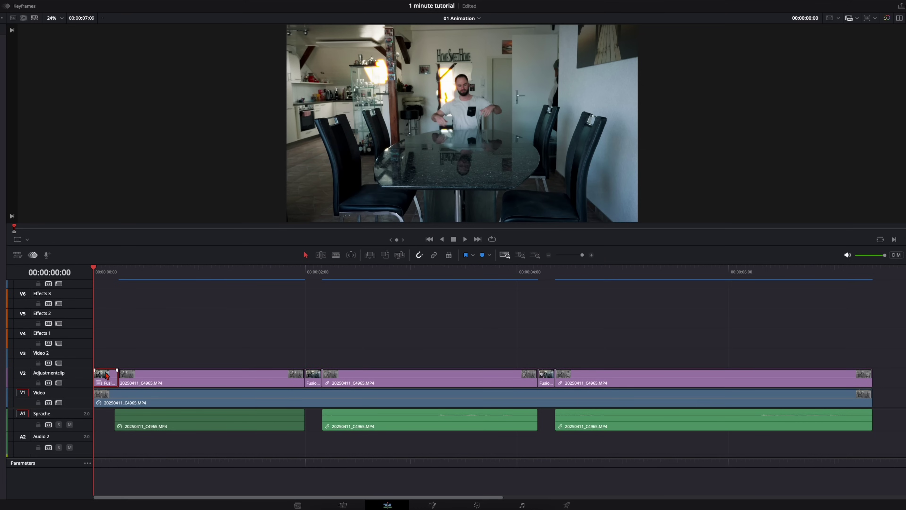
Open the first Fusion clip on the Fusion page, attach a Polygon mask to MediaIn1, and invert the mask.
{"action": "key", "text": "shift+5"}
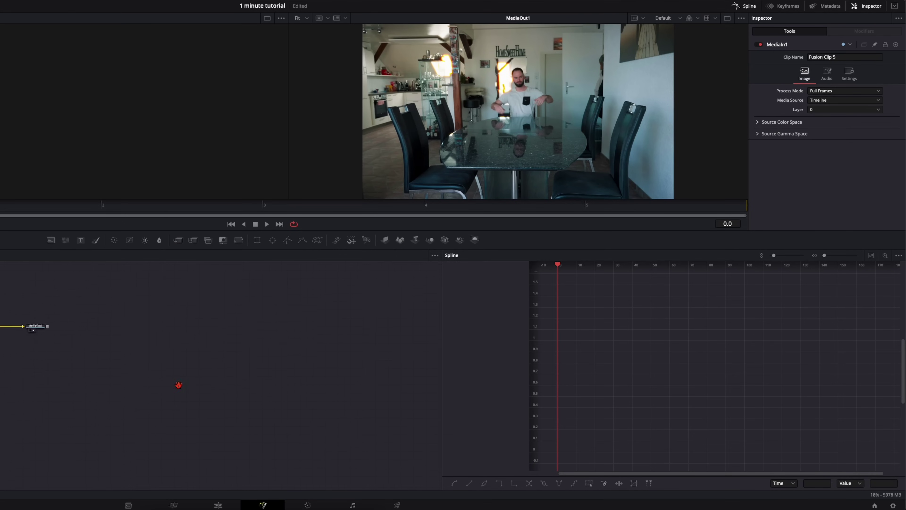
{"action": "left_click_drag", "start_coordinate": [179, 385], "coordinate": [385, 409]}
{"action": "left_click", "coordinate": [279, 404]}
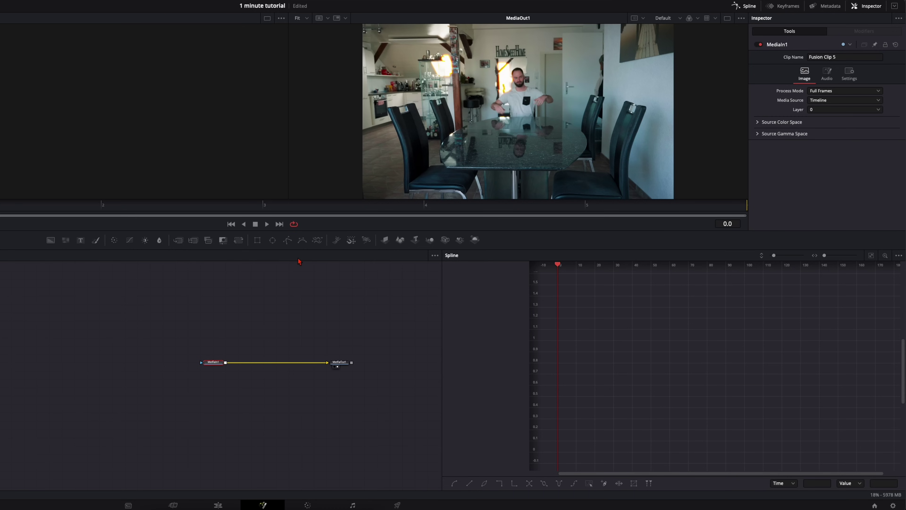
{"action": "left_click", "coordinate": [288, 240]}
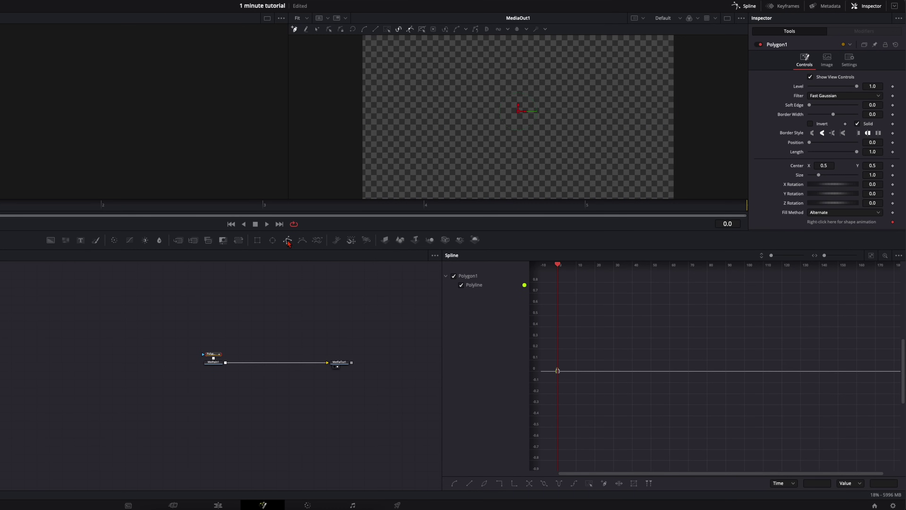
{"action": "left_click_drag", "start_coordinate": [217, 353], "coordinate": [217, 345]}
{"action": "left_click", "coordinate": [812, 124]}
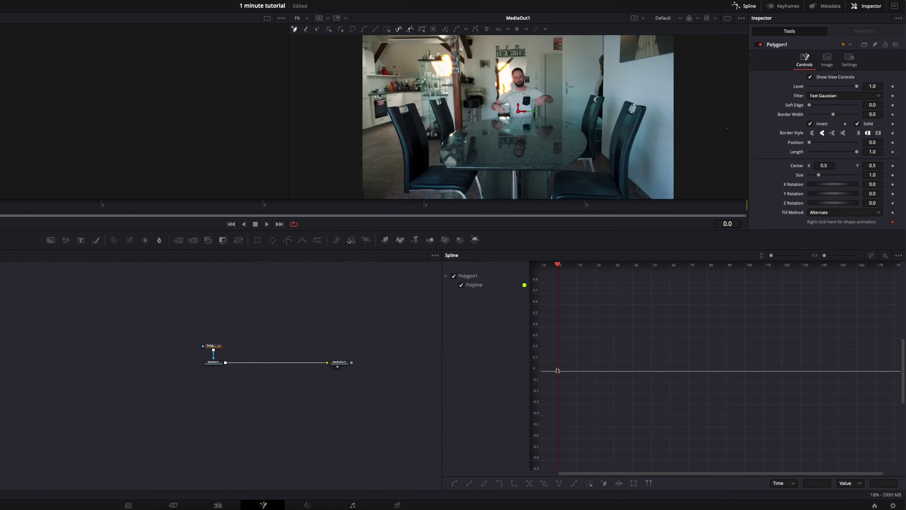
Trace the seated person with a closed polygon running from the neck around both arms, the torso above the tabletop, the shoulders and the head.
{"action": "scroll", "coordinate": [522, 95], "scroll_direction": "up", "scroll_amount": 3}
{"action": "scroll", "coordinate": [521, 96], "scroll_direction": "down", "scroll_amount": 3}
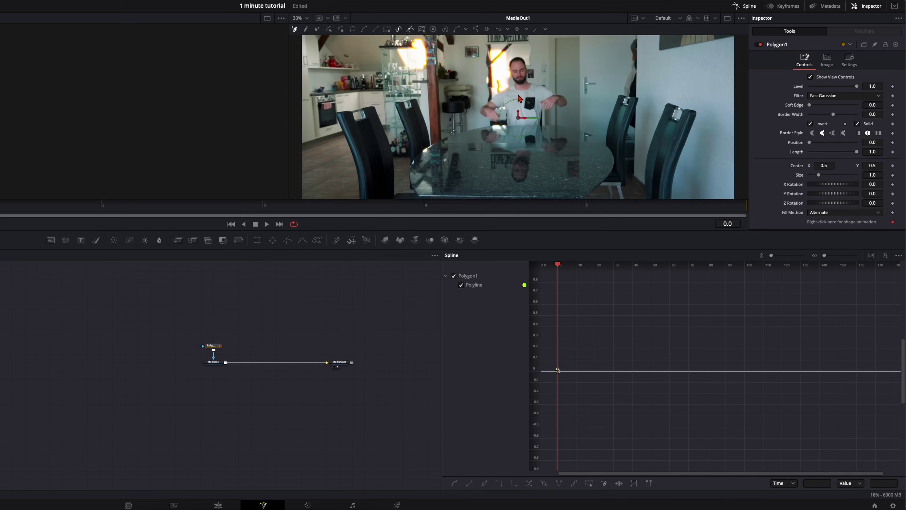
{"action": "scroll", "coordinate": [519, 98], "scroll_direction": "up", "scroll_amount": 2}
{"action": "scroll", "coordinate": [539, 79], "scroll_direction": "up", "scroll_amount": 1}
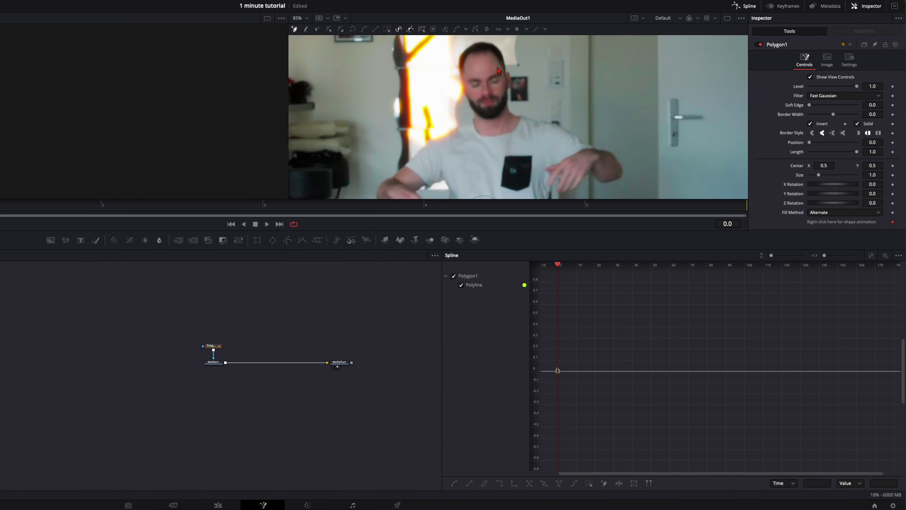
{"action": "left_click_drag", "start_coordinate": [523, 121], "coordinate": [541, 123]}
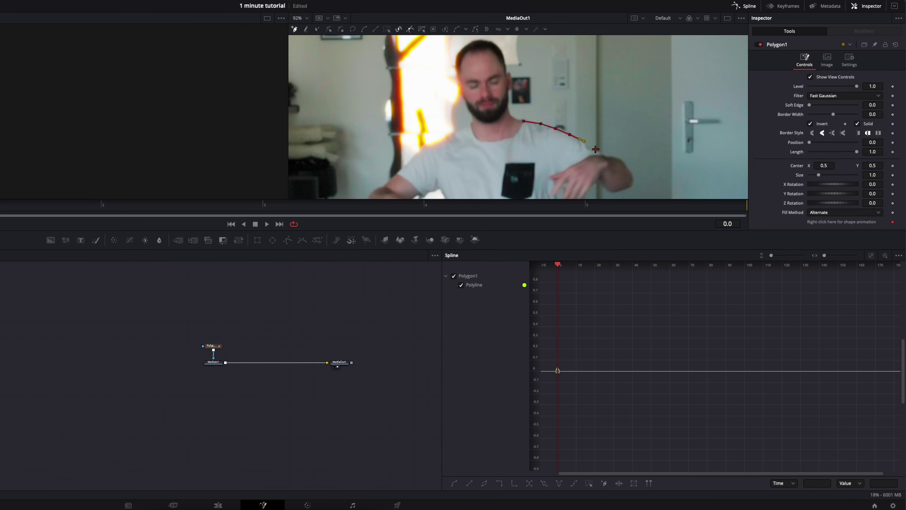
{"action": "left_click", "coordinate": [606, 155]}
{"action": "left_click", "coordinate": [622, 192]}
{"action": "left_click", "coordinate": [612, 193]}
{"action": "left_click", "coordinate": [600, 183]}
{"action": "left_click_drag", "start_coordinate": [606, 198], "coordinate": [615, 105]}
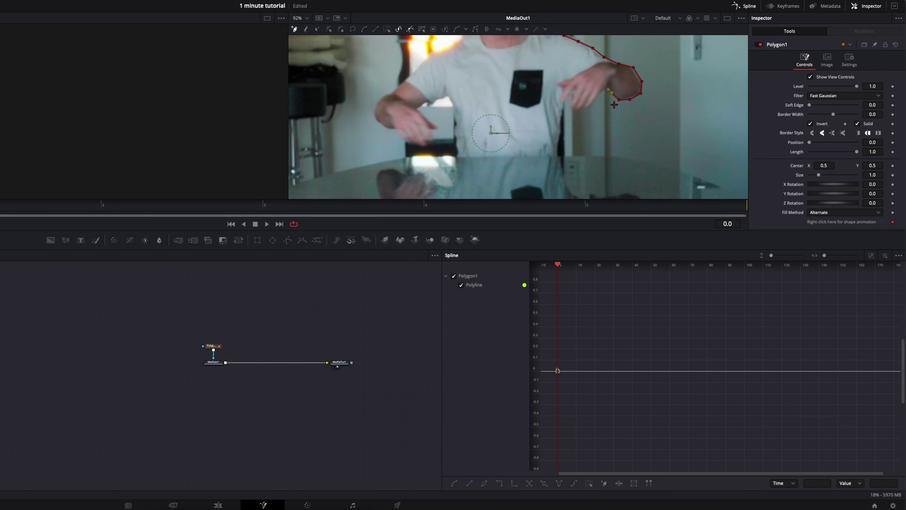
{"action": "left_click", "coordinate": [604, 92]}
{"action": "left_click", "coordinate": [594, 107]}
{"action": "left_click", "coordinate": [584, 107]}
{"action": "left_click", "coordinate": [577, 110]}
{"action": "left_click", "coordinate": [458, 160]}
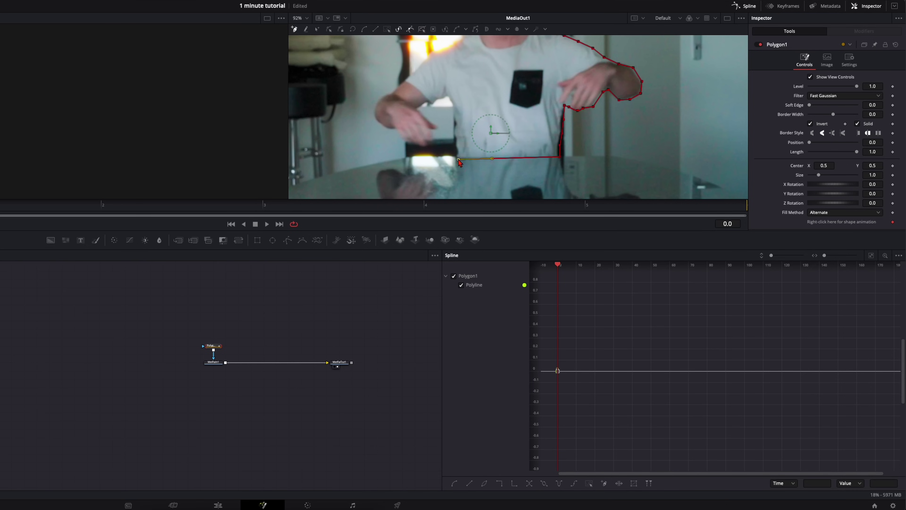
{"action": "left_click", "coordinate": [456, 125]}
{"action": "left_click", "coordinate": [455, 114]}
{"action": "left_click", "coordinate": [454, 104]}
{"action": "left_click", "coordinate": [447, 99]}
{"action": "left_click", "coordinate": [439, 101]}
{"action": "left_click", "coordinate": [422, 112]}
{"action": "left_click", "coordinate": [435, 121]}
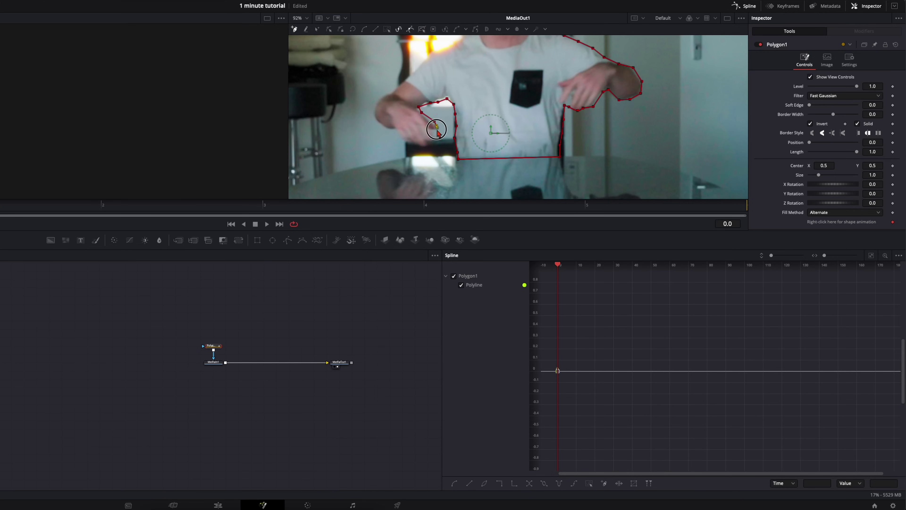
{"action": "left_click", "coordinate": [427, 145]}
{"action": "left_click", "coordinate": [414, 144]}
{"action": "left_click", "coordinate": [406, 140]}
{"action": "left_click", "coordinate": [400, 133]}
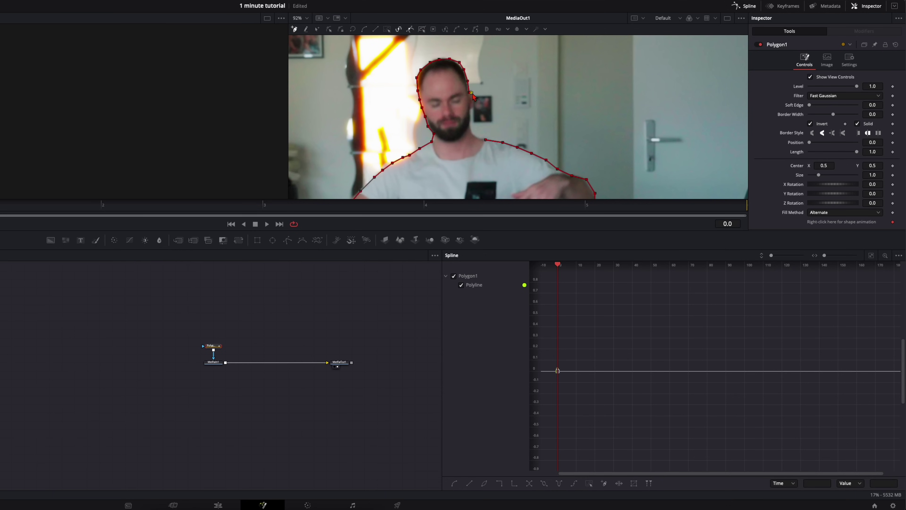
{"action": "left_click", "coordinate": [475, 100]}
{"action": "left_click", "coordinate": [485, 140]}
Turn off the polygon mask's inversion so that only the traced person is kept.
{"action": "scroll", "coordinate": [451, 143], "scroll_direction": "down", "scroll_amount": 5}
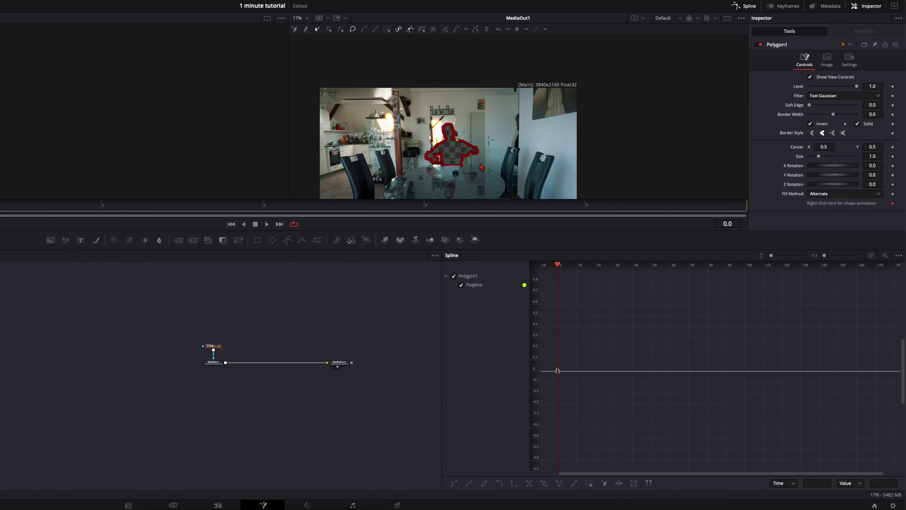
{"action": "scroll", "coordinate": [481, 167], "scroll_direction": "up", "scroll_amount": 5}
{"action": "scroll", "coordinate": [469, 165], "scroll_direction": "down", "scroll_amount": 2}
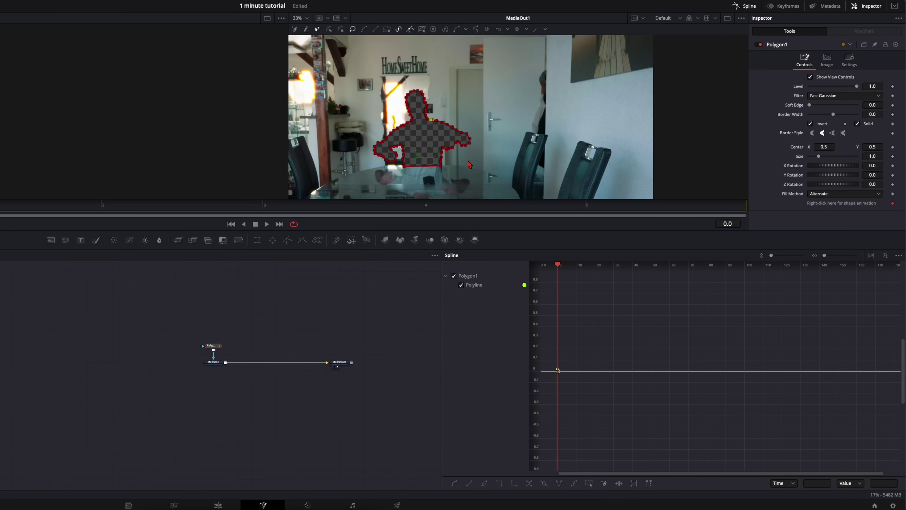
{"action": "left_click", "coordinate": [811, 125]}
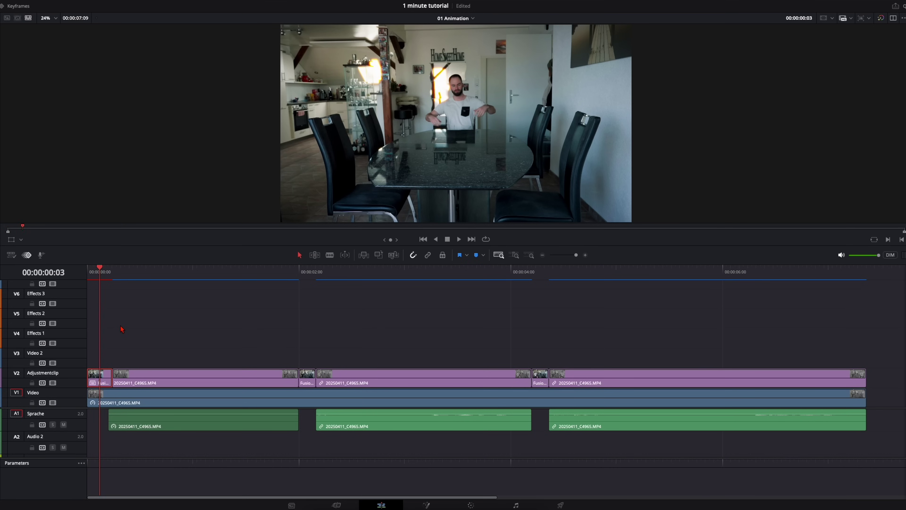
Step through the first Fusion clip on the Edit page and check the freeze-frame clip at 00:00:02:00.
{"action": "key", "text": "Right"}
{"action": "key", "text": "Right"}
{"action": "key", "text": "Right"}
{"action": "key", "text": "Left"}
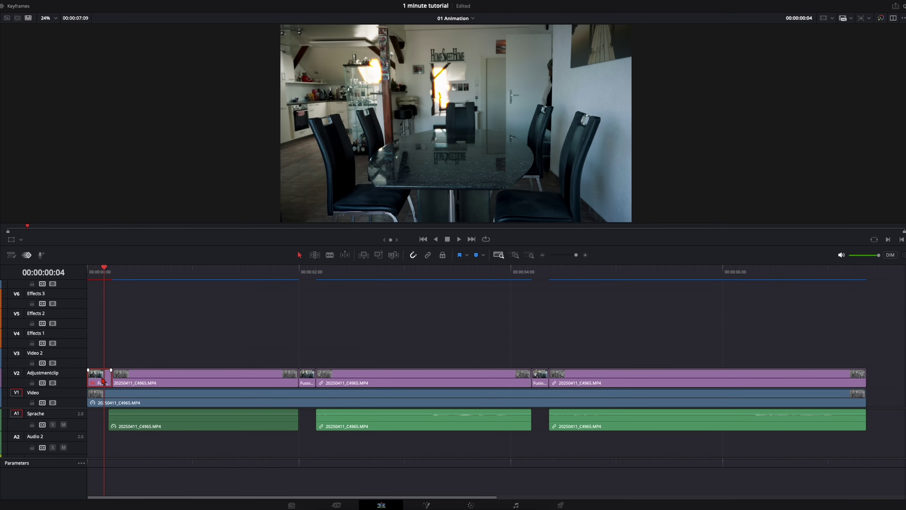
{"action": "key", "text": "Down"}
{"action": "key", "text": "Down"}
{"action": "key", "text": "Down"}
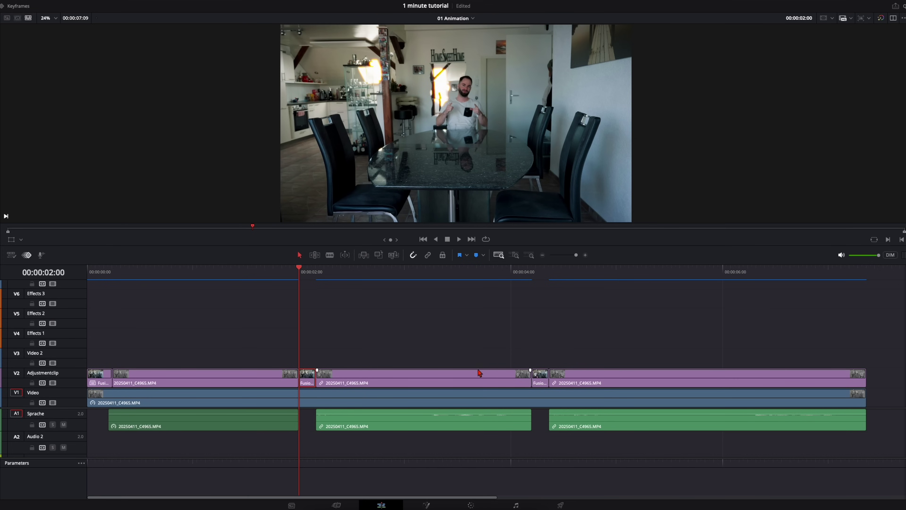
{"action": "left_click", "coordinate": [543, 380]}
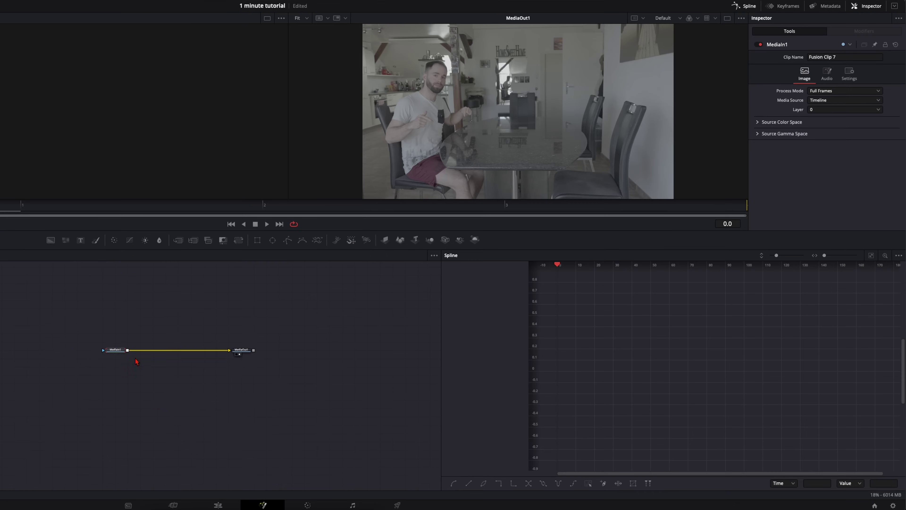
Add a Magic Mask after MediaIn1 in the second take's freeze frame, stroke over the seated person, adjust Refine Range in Better mode, and track both directions.
{"action": "left_click", "coordinate": [159, 354]}
{"action": "left_click", "coordinate": [117, 354]}
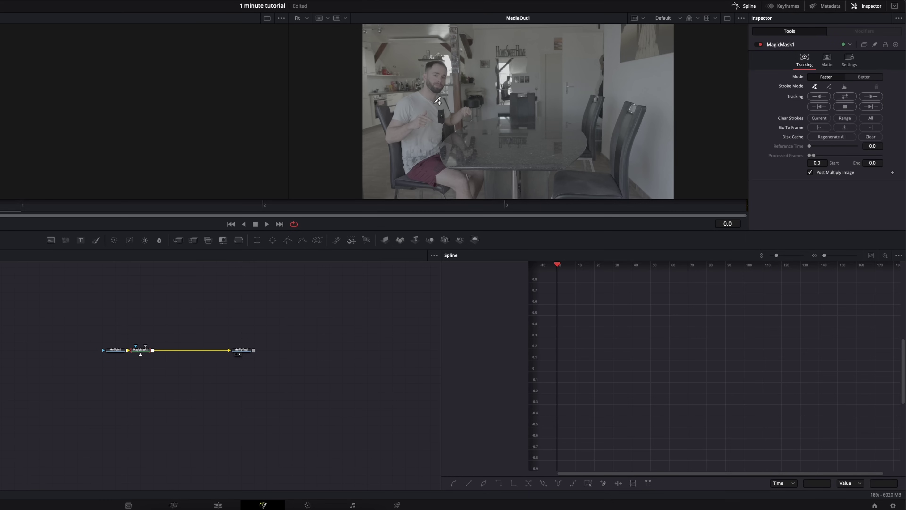
{"action": "scroll", "coordinate": [442, 99], "scroll_direction": "up", "scroll_amount": 1}
{"action": "mouse_move", "coordinate": [434, 62]}
{"action": "left_mouse_down"}
{"action": "mouse_move", "coordinate": [424, 126]}
{"action": "mouse_move", "coordinate": [403, 126]}
{"action": "mouse_move", "coordinate": [400, 137]}
{"action": "mouse_move", "coordinate": [430, 183]}
{"action": "mouse_move", "coordinate": [417, 159]}
{"action": "mouse_move", "coordinate": [461, 120]}
{"action": "left_mouse_up"}
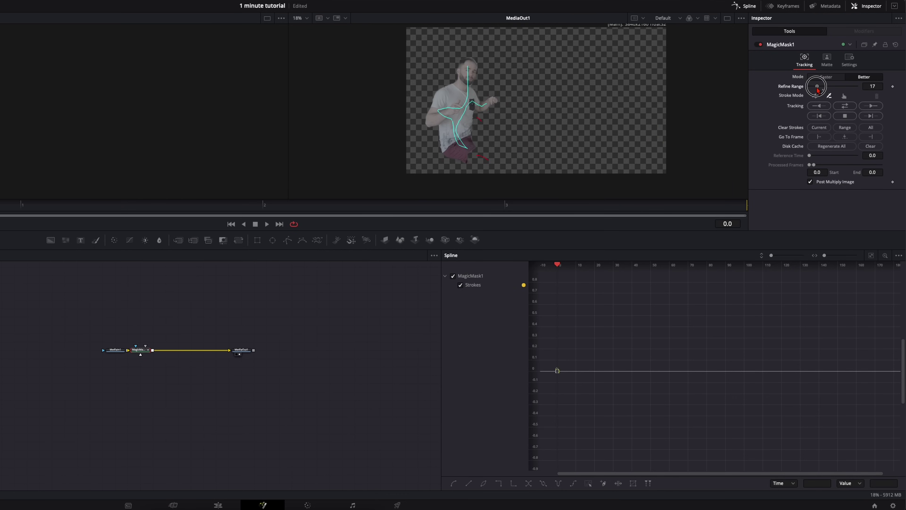
{"action": "left_click_drag", "start_coordinate": [816, 88], "coordinate": [814, 88]}
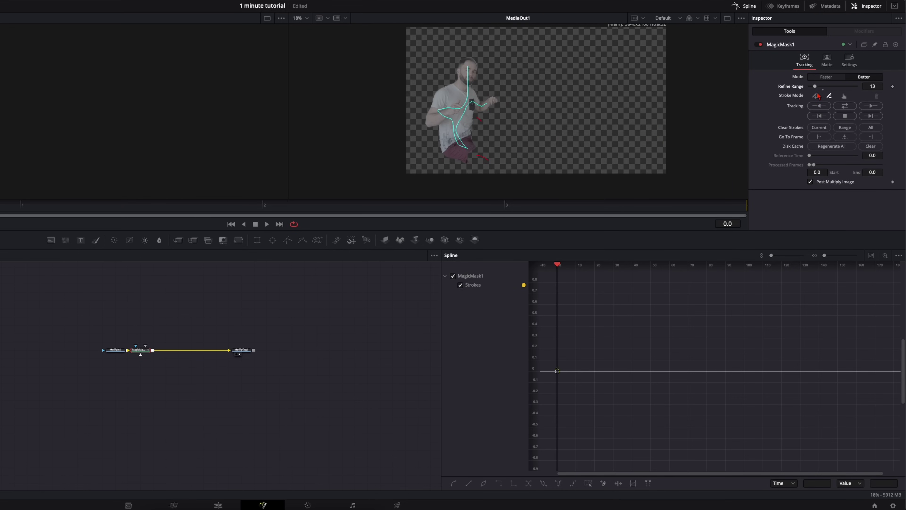
{"action": "left_click", "coordinate": [845, 106]}
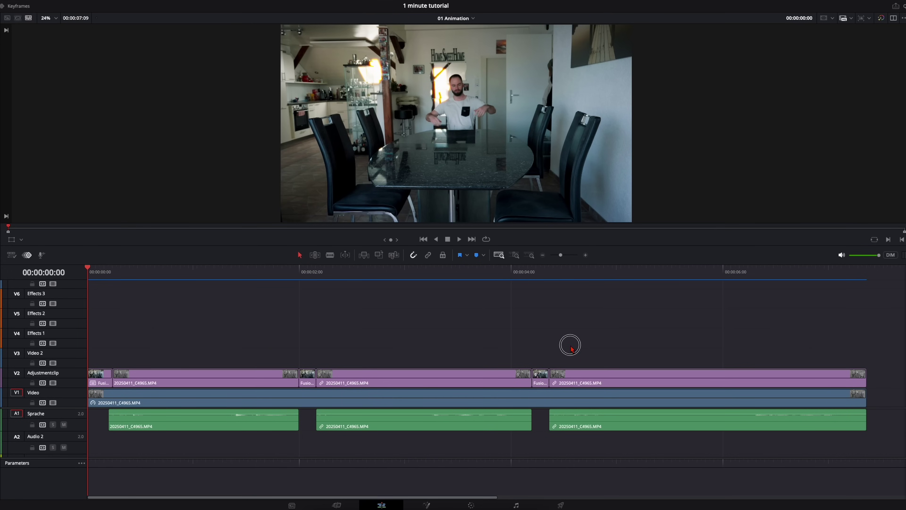
Add a Position keyframe to the first Fusion clip on V2 at 00:00:00:05.
{"action": "left_click_drag", "start_coordinate": [571, 345], "coordinate": [101, 375]}
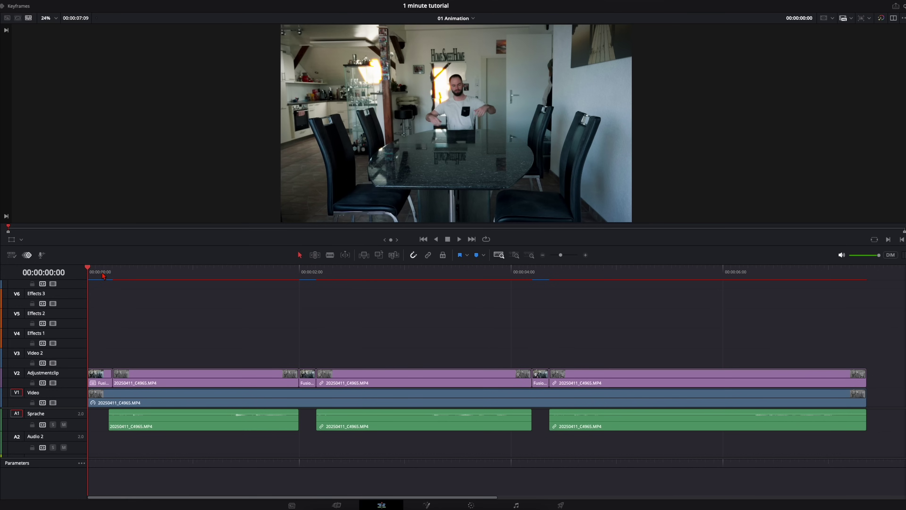
{"action": "left_click", "coordinate": [99, 276]}
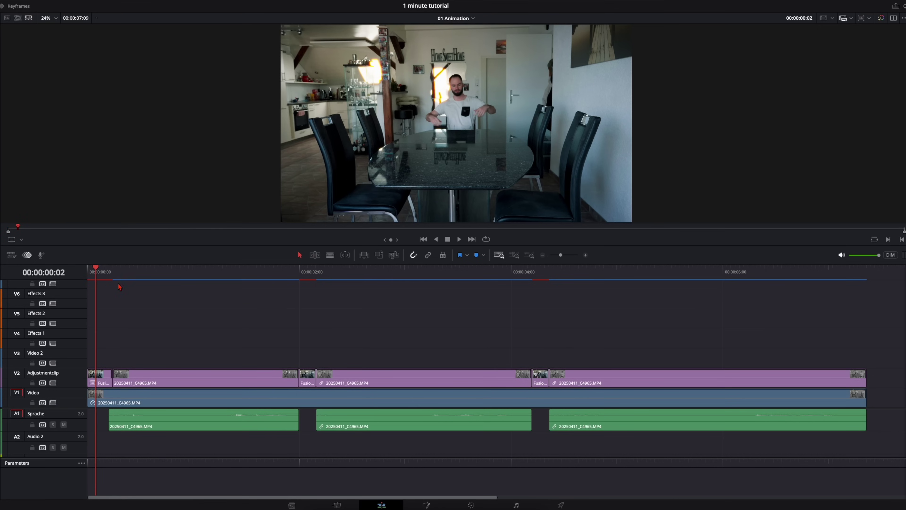
{"action": "left_click_drag", "start_coordinate": [119, 283], "coordinate": [12, 291]}
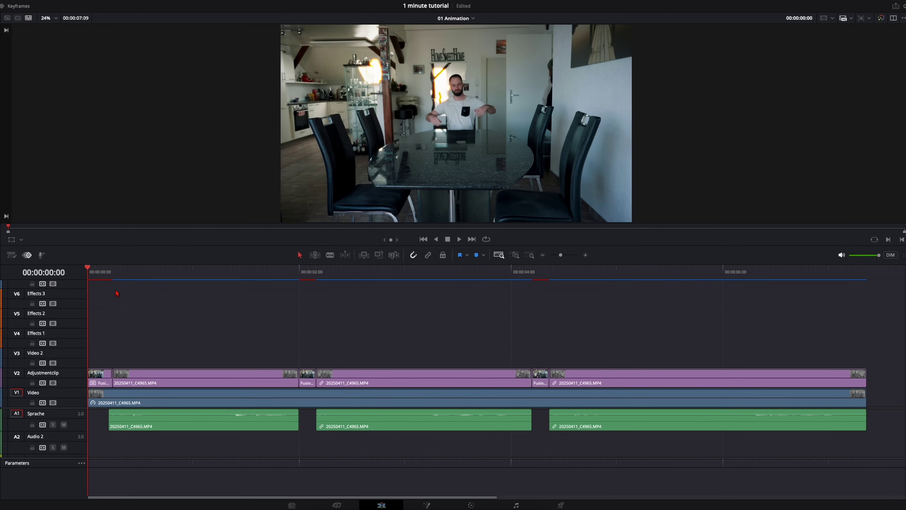
{"action": "scroll", "coordinate": [116, 301], "scroll_direction": "up", "scroll_amount": 3}
{"action": "left_click_drag", "start_coordinate": [121, 272], "coordinate": [131, 274]}
{"action": "left_click_drag", "start_coordinate": [131, 274], "coordinate": [122, 273]}
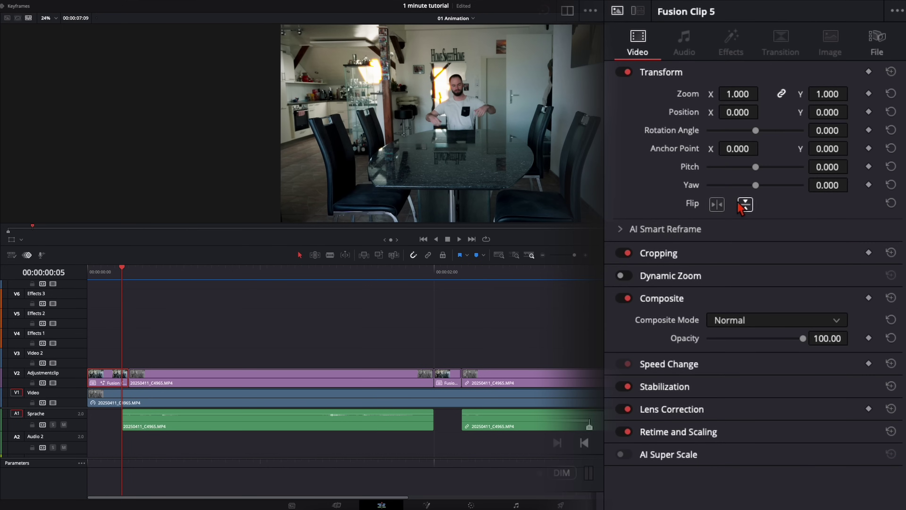
{"action": "left_click", "coordinate": [869, 112]}
Change the first Fusion clip's Position Y at 00:00:00:01 to keyframe a vertical movement, and play the result.
{"action": "key", "text": "Left"}
{"action": "key", "text": "Left"}
{"action": "key", "text": "Left"}
{"action": "key", "text": "Left"}
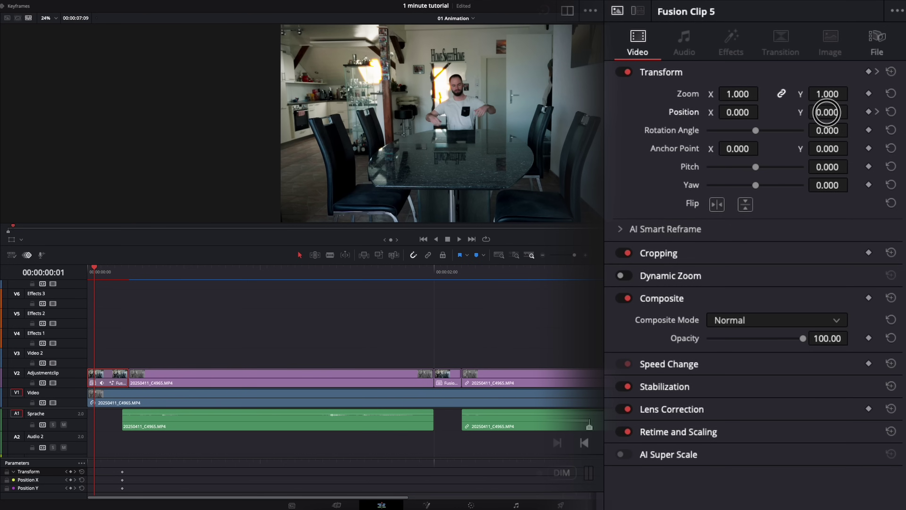
{"action": "mouse_move", "coordinate": [832, 114]}
{"action": "left_mouse_down"}
{"action": "mouse_move", "coordinate": [852, 111]}
{"action": "mouse_move", "coordinate": [827, 113]}
{"action": "left_mouse_up"}
{"action": "key", "text": "space"}
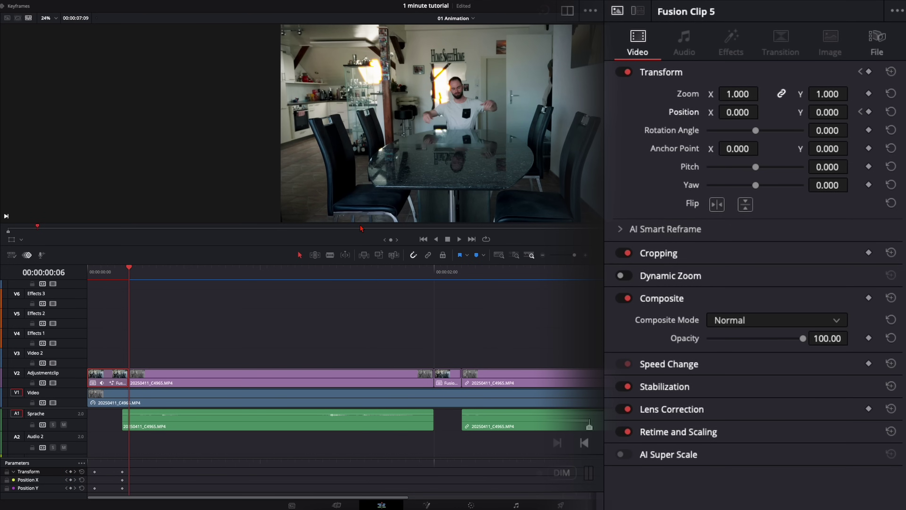
Add Position and Zoom keyframes to the second Fusion clip on V2 at 00:00:02:00.
{"action": "left_click", "coordinate": [436, 281]}
{"action": "left_click", "coordinate": [448, 376]}
{"action": "key", "text": "Right"}
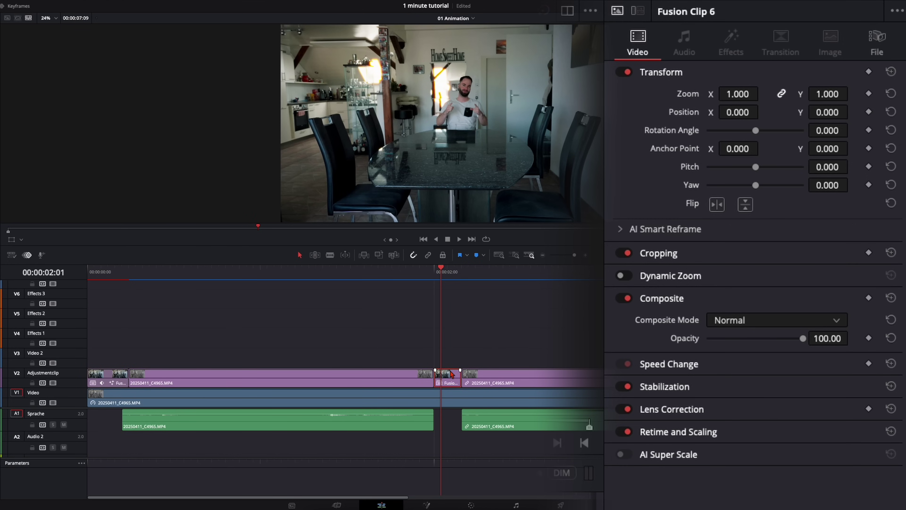
{"action": "key", "text": "Left"}
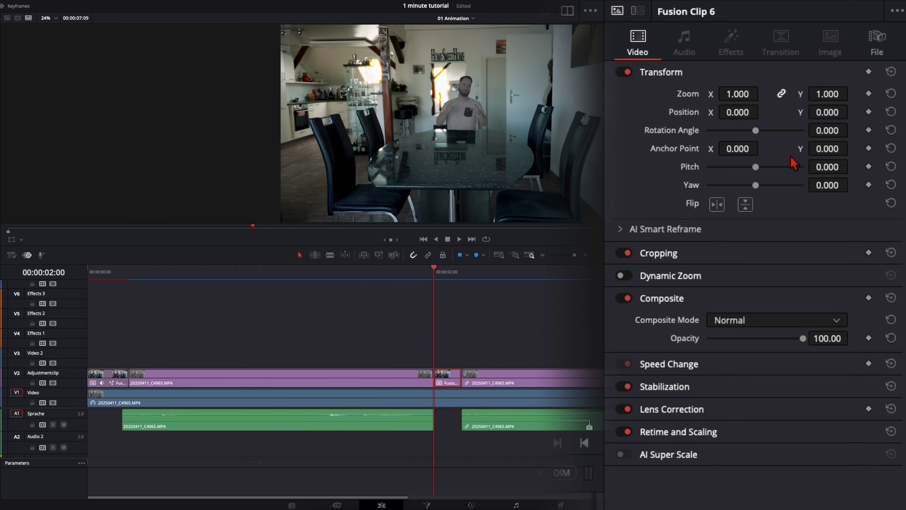
{"action": "left_click", "coordinate": [869, 112]}
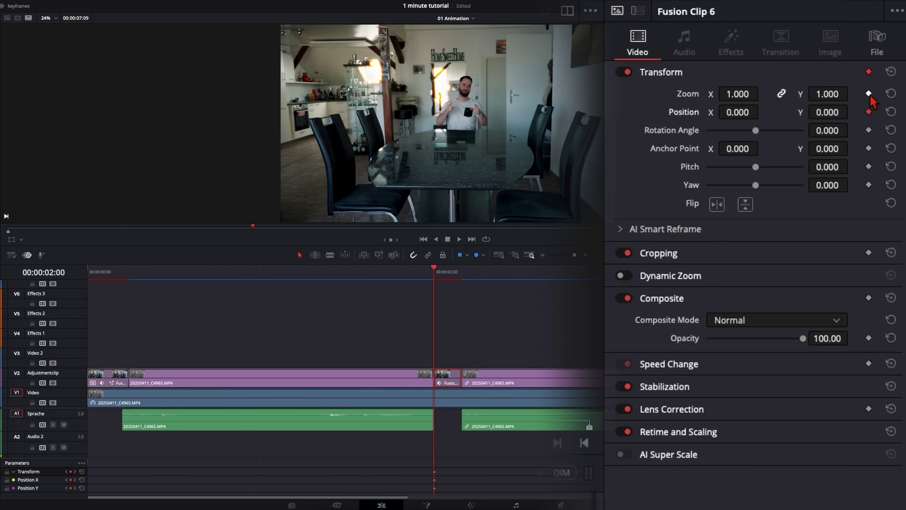
{"action": "left_click", "coordinate": [869, 94]}
Keyframe the second Fusion clip at 00:00:02:03 with Zoom 1.810, Position X -1300 and Position Y -556 to match the seated pose.
{"action": "key", "text": "Right"}
{"action": "key", "text": "Right"}
{"action": "key", "text": "Right"}
{"action": "key", "text": "Right"}
{"action": "key", "text": "Left"}
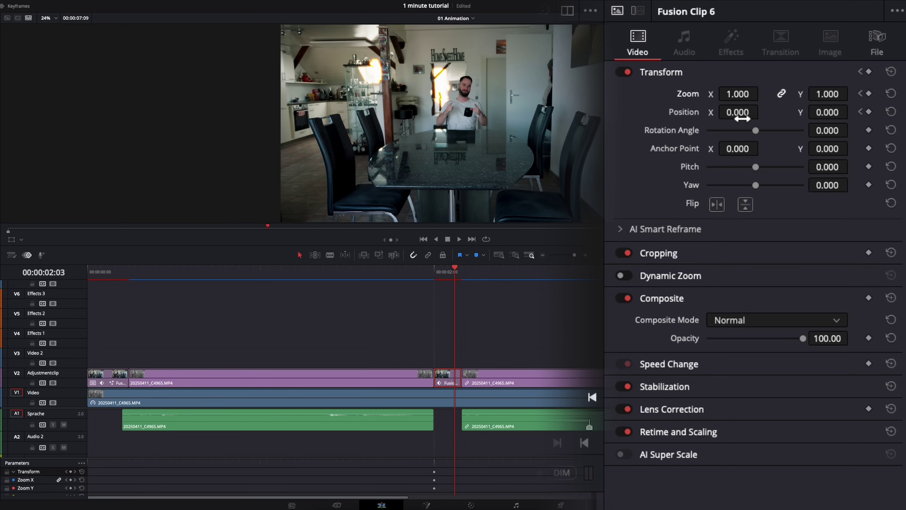
{"action": "mouse_move", "coordinate": [742, 117]}
{"action": "left_mouse_down"}
{"action": "mouse_move", "coordinate": [710, 112]}
{"action": "mouse_move", "coordinate": [742, 116]}
{"action": "left_mouse_up"}
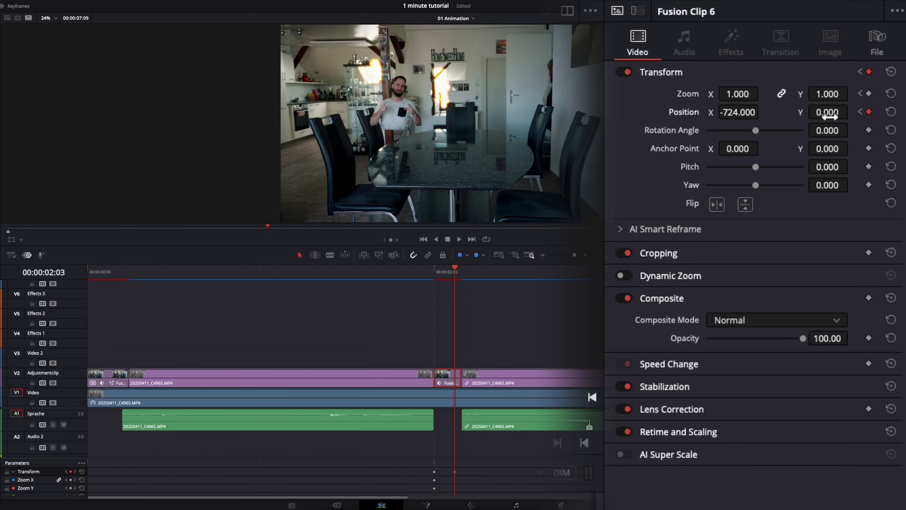
{"action": "left_click_drag", "start_coordinate": [830, 115], "coordinate": [882, 95]}
{"action": "mouse_move", "coordinate": [752, 116]}
{"action": "left_mouse_down"}
{"action": "mouse_move", "coordinate": [606, 115]}
{"action": "mouse_move", "coordinate": [762, 112]}
{"action": "mouse_move", "coordinate": [748, 115]}
{"action": "left_mouse_up"}
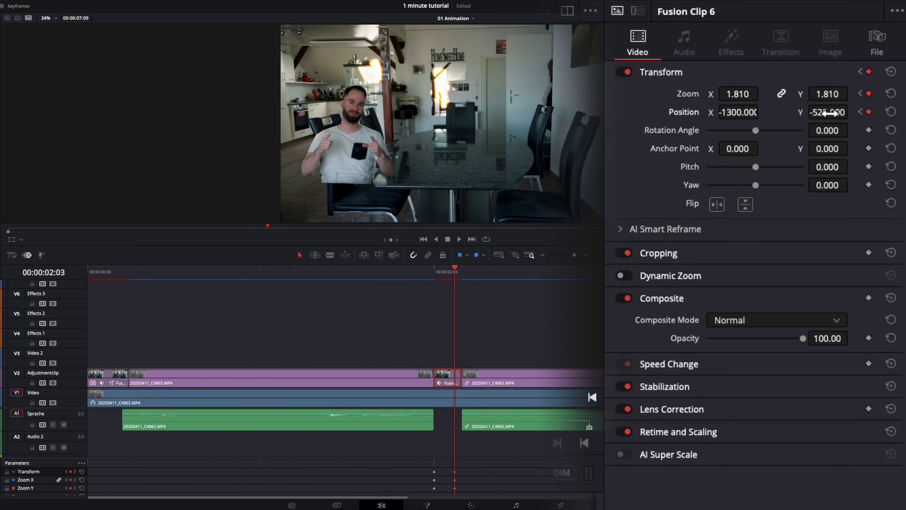
{"action": "left_click_drag", "start_coordinate": [831, 112], "coordinate": [806, 115]}
Step frame by frame through the second Fusion clip's move from 00:00:01:22 to 00:00:02:04 and play the result.
{"action": "key", "text": "Left"}
{"action": "key", "text": "Left"}
{"action": "key", "text": "Left"}
{"action": "key", "text": "Left"}
{"action": "key", "text": "Left"}
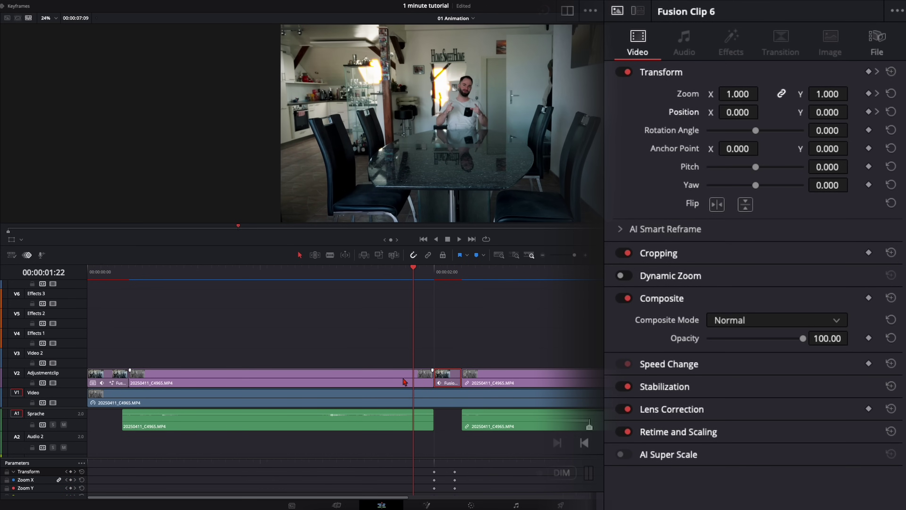
{"action": "key", "text": "Right"}
{"action": "key", "text": "Right"}
{"action": "key", "text": "Right"}
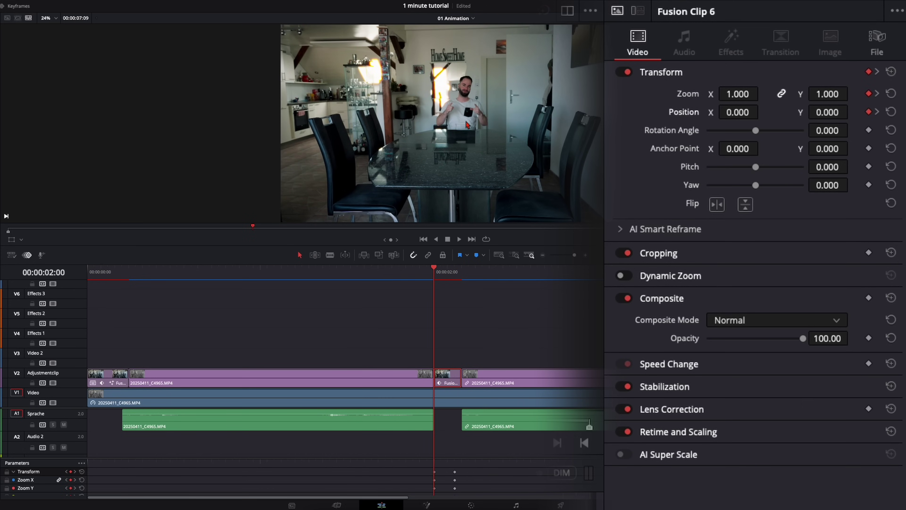
{"action": "key", "text": "Right"}
{"action": "key", "text": "Right"}
{"action": "key", "text": "Right"}
{"action": "key", "text": "Right"}
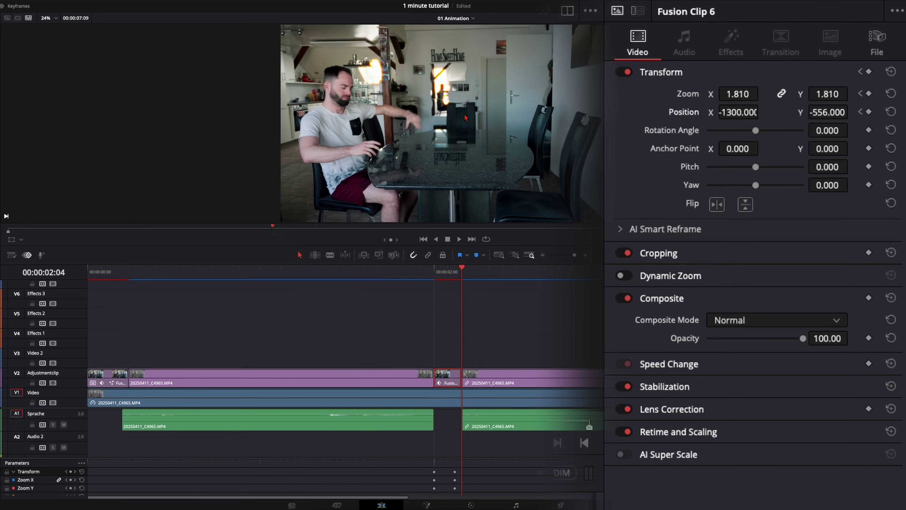
{"action": "key", "text": "space"}
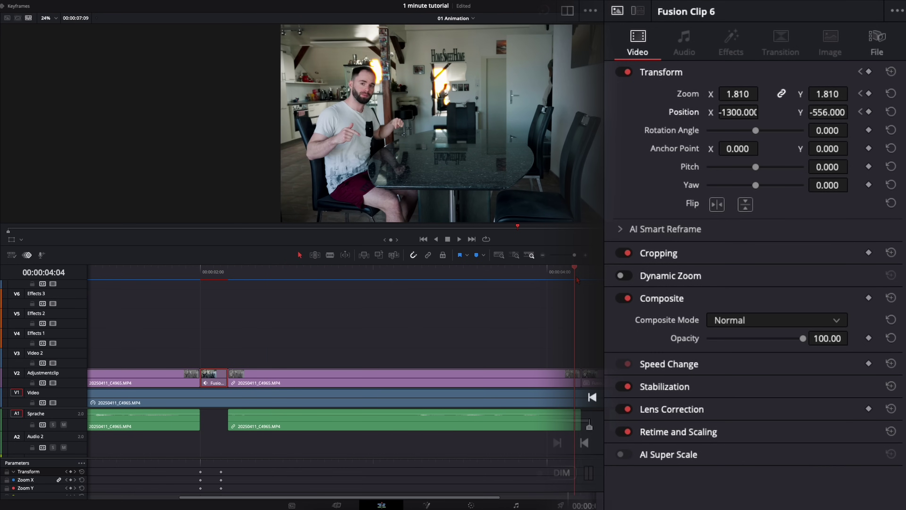
Keyframe the third Fusion clip's Position at 00:00:04:05, and at 00:00:04:08 set Position X to 2129 and Y to -55.
{"action": "left_click", "coordinate": [594, 384]}
{"action": "left_click", "coordinate": [869, 112]}
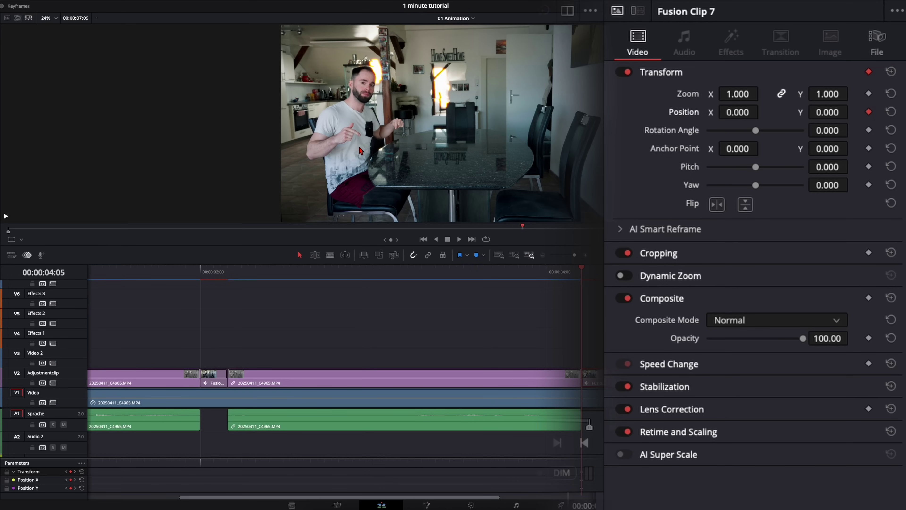
{"action": "key", "text": "Right"}
{"action": "key", "text": "Right"}
{"action": "key", "text": "Right"}
{"action": "left_click_drag", "start_coordinate": [737, 112], "coordinate": [754, 119]}
{"action": "left_click_drag", "start_coordinate": [837, 113], "coordinate": [806, 116]}
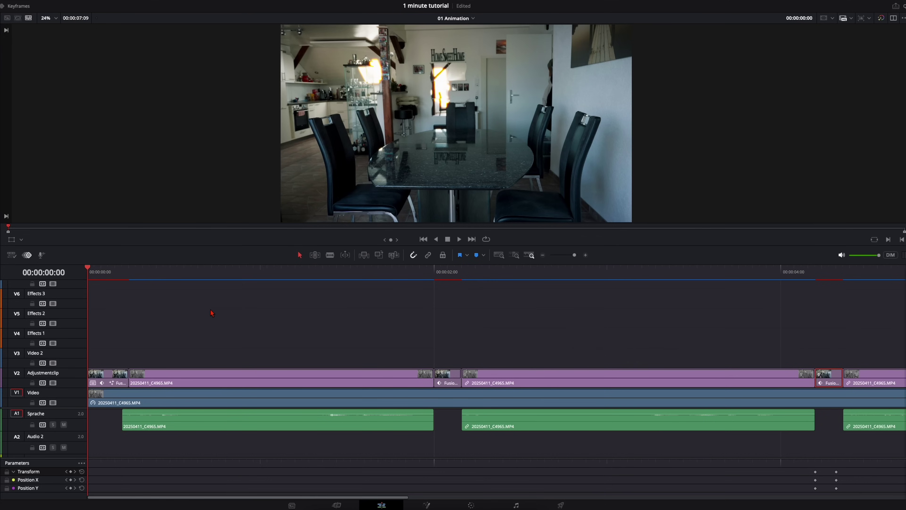
Play back the animated transitions and check the start of the third take at 00:00:04:09.
{"action": "key", "text": "space"}
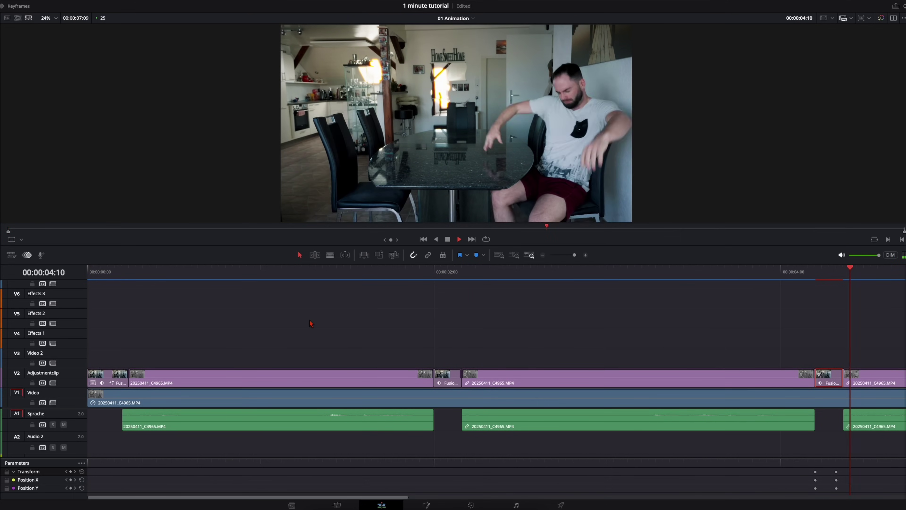
{"action": "key", "text": "space"}
{"action": "left_click", "coordinate": [429, 272]}
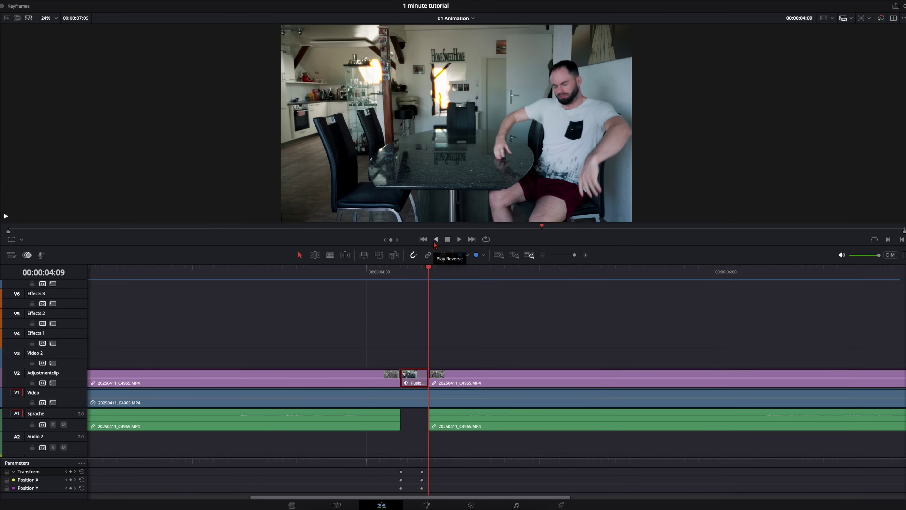
Apply the Directional Blur effect to the three Fusion clips on V2.
{"action": "scroll", "coordinate": [356, 338], "scroll_direction": "left", "scroll_amount": 10}
{"action": "left_click", "coordinate": [117, 276]}
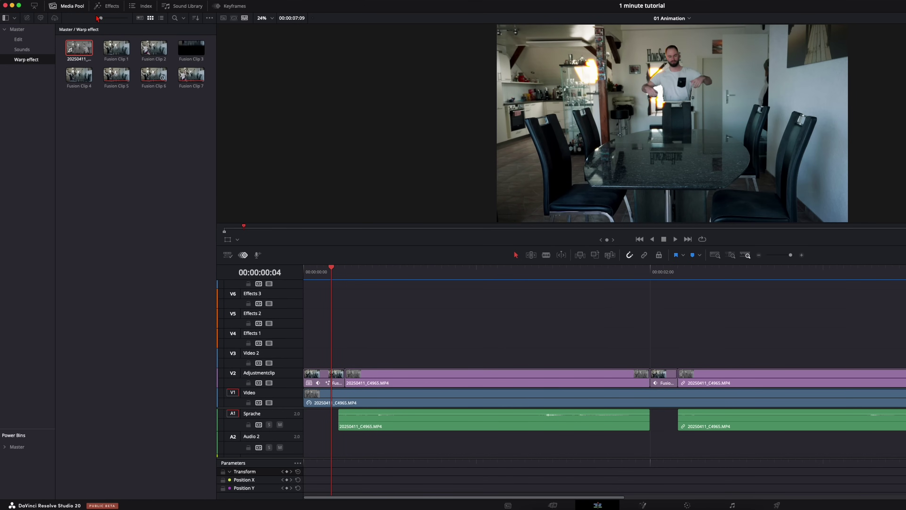
{"action": "left_click", "coordinate": [103, 8]}
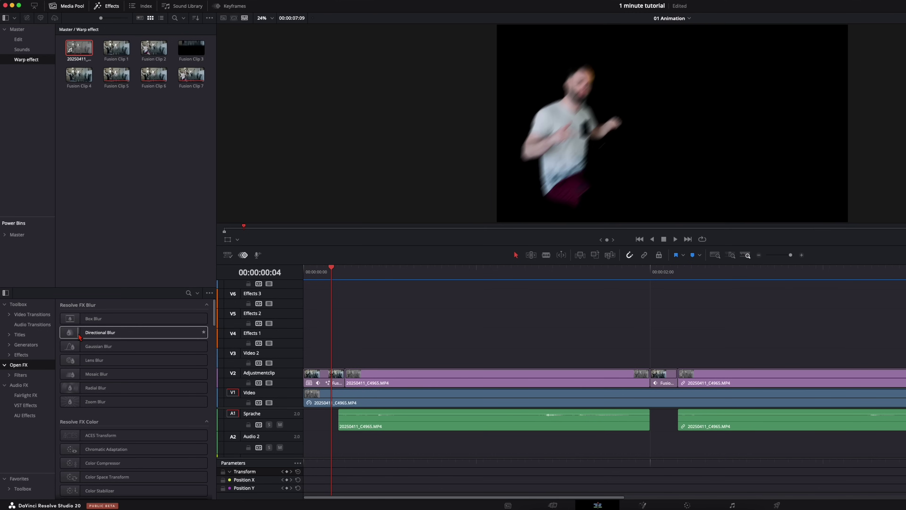
{"action": "left_click_drag", "start_coordinate": [81, 336], "coordinate": [314, 378]}
{"action": "left_click_drag", "start_coordinate": [0, 336], "coordinate": [455, 372]}
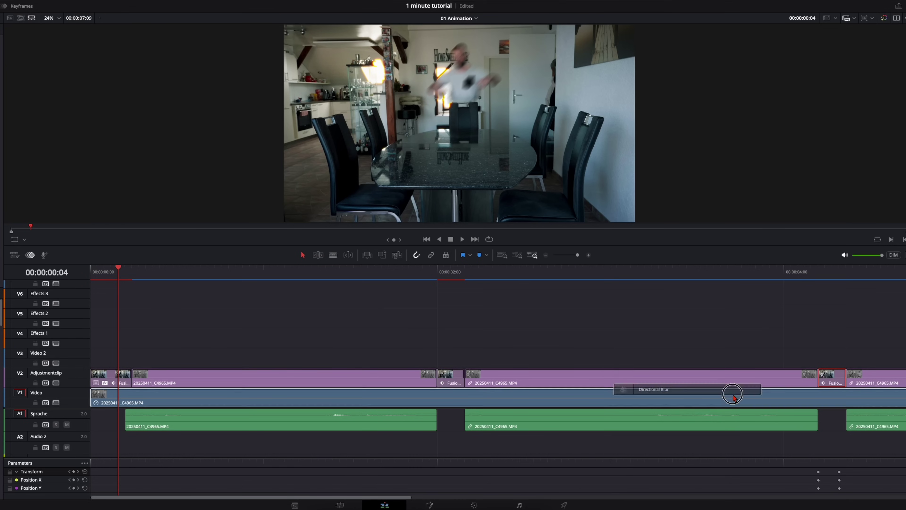
Set the first Fusion clip's Directional Blur to Stylized with strength 0.543 and angle -85.1, and preview it.
{"action": "double_click", "coordinate": [114, 382]}
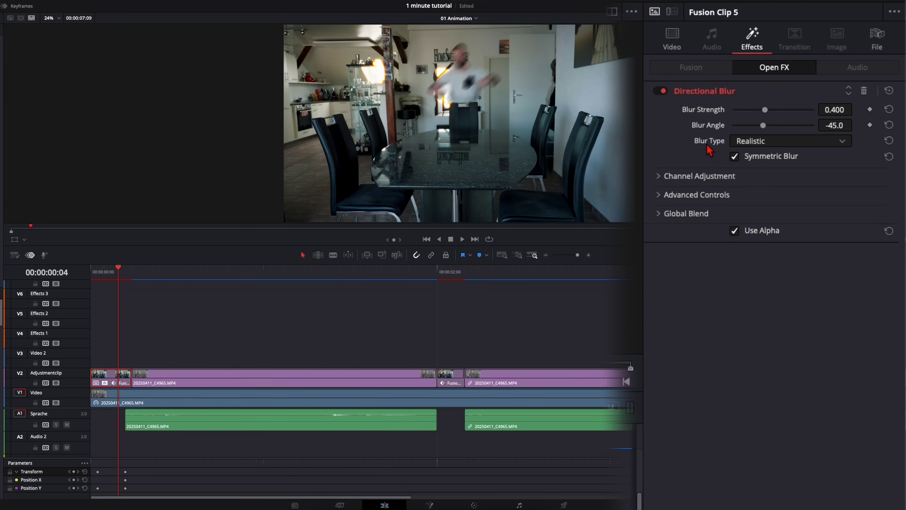
{"action": "left_click", "coordinate": [744, 142]}
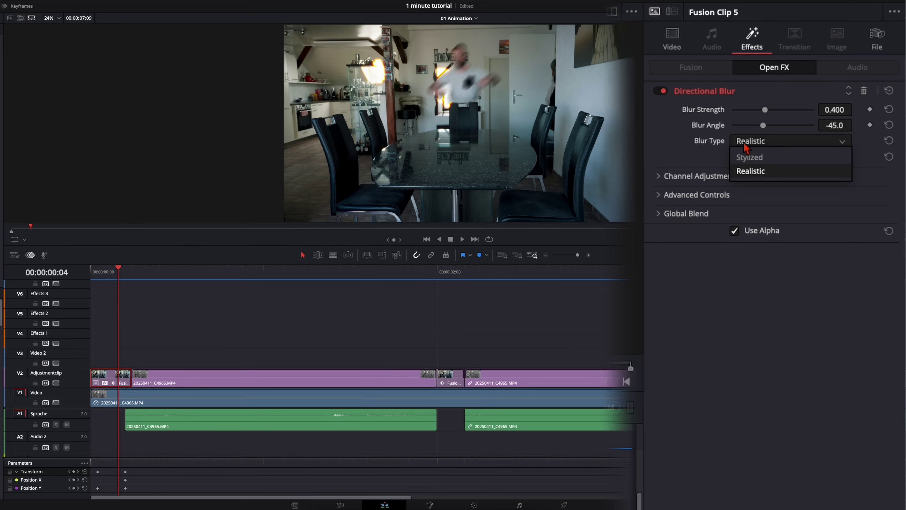
{"action": "left_click", "coordinate": [755, 157]}
{"action": "left_click_drag", "start_coordinate": [764, 110], "coordinate": [753, 128]}
{"action": "key", "text": "Left"}
{"action": "key", "text": "Left"}
{"action": "key", "text": "space"}
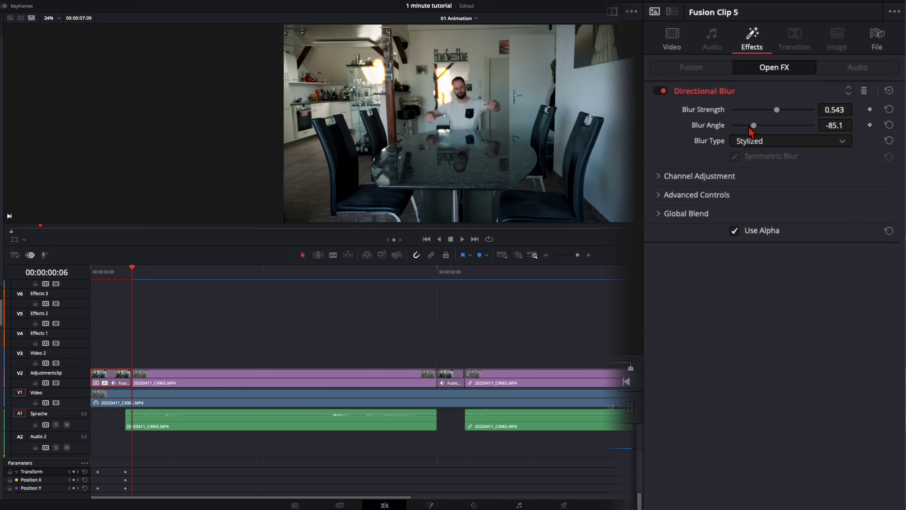
Set the second Fusion clip's Directional Blur type to Stylized, adjust its strength and angle, and check the move frame by frame.
{"action": "left_click", "coordinate": [442, 274]}
{"action": "left_click", "coordinate": [451, 377]}
{"action": "left_click", "coordinate": [760, 142]}
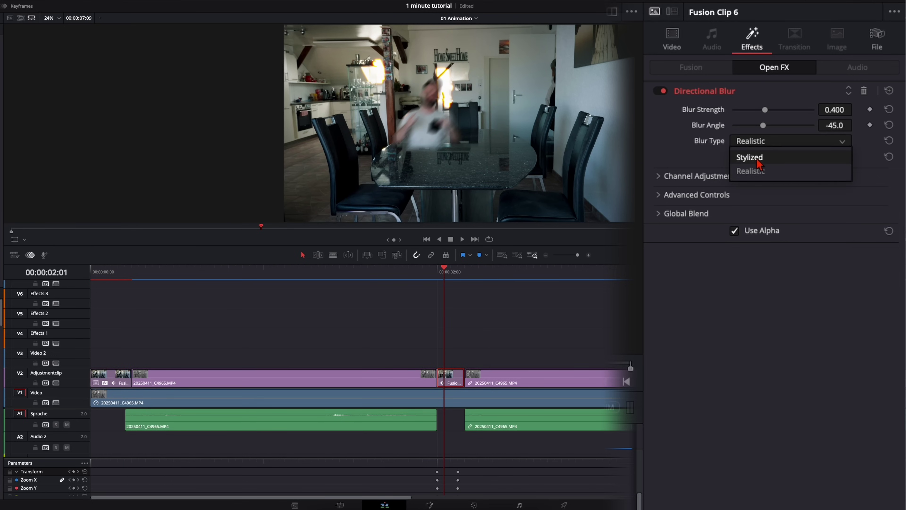
{"action": "left_click", "coordinate": [756, 156]}
{"action": "mouse_move", "coordinate": [767, 112]}
{"action": "left_mouse_down"}
{"action": "mouse_move", "coordinate": [787, 113]}
{"action": "mouse_move", "coordinate": [764, 126]}
{"action": "left_mouse_up"}
{"action": "key", "text": "Left"}
{"action": "key", "text": "Left"}
{"action": "key", "text": "Right"}
{"action": "key", "text": "Right"}
{"action": "key", "text": "Right"}
{"action": "key", "text": "Right"}
{"action": "key", "text": "Right"}
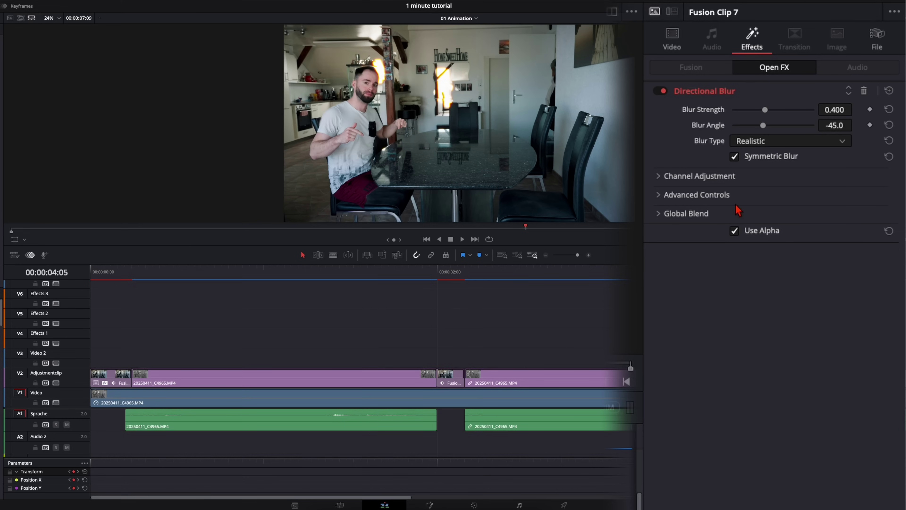
Set the third Fusion clip's Directional Blur to Stylized with strength 0.829 and angle -1.3, and play the timeline.
{"action": "left_click", "coordinate": [757, 144]}
{"action": "left_click", "coordinate": [761, 159]}
{"action": "key", "text": "Right"}
{"action": "key", "text": "Right"}
{"action": "left_click_drag", "start_coordinate": [764, 125], "coordinate": [802, 128]}
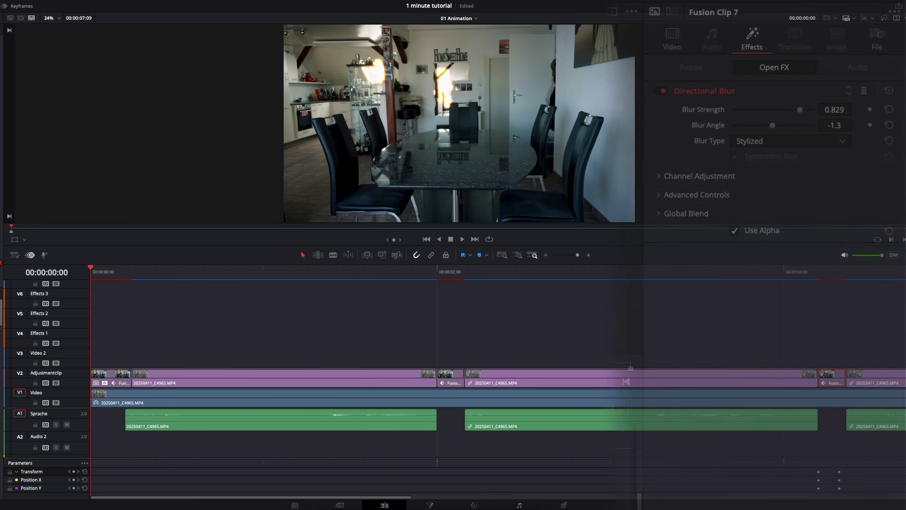
{"action": "key", "text": "space"}
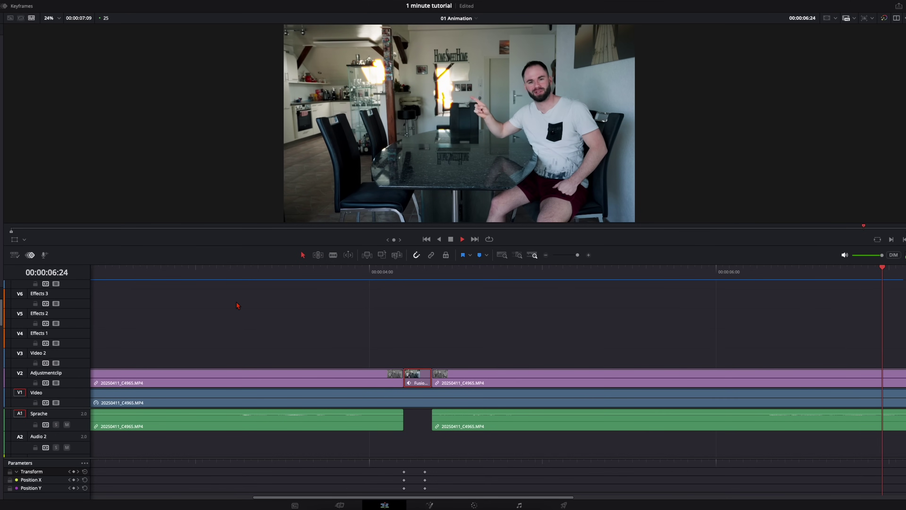
Add timeline markers at the end of each Fusion clip, at 00:00:00:06, 00:00:02:04 and 00:00:04:09.
{"action": "key", "text": "shift+z"}
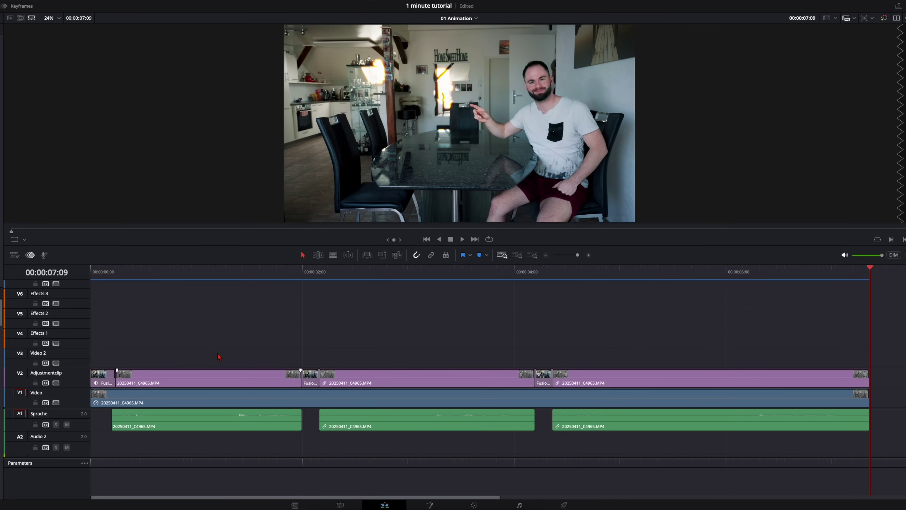
{"action": "left_click_drag", "start_coordinate": [96, 273], "coordinate": [116, 275]}
{"action": "left_click", "coordinate": [479, 256]}
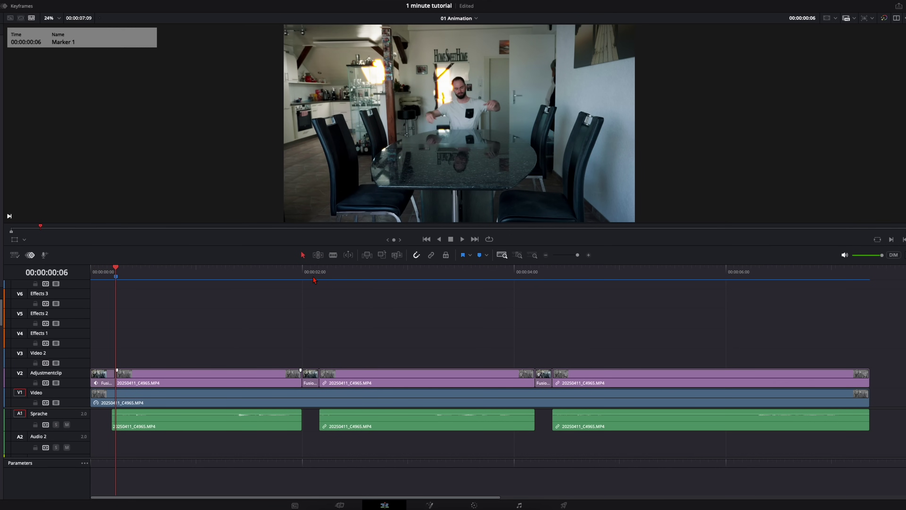
{"action": "left_click_drag", "start_coordinate": [314, 279], "coordinate": [320, 280]}
{"action": "left_click", "coordinate": [480, 256]}
{"action": "left_click", "coordinate": [552, 272]}
{"action": "left_click", "coordinate": [480, 256]}
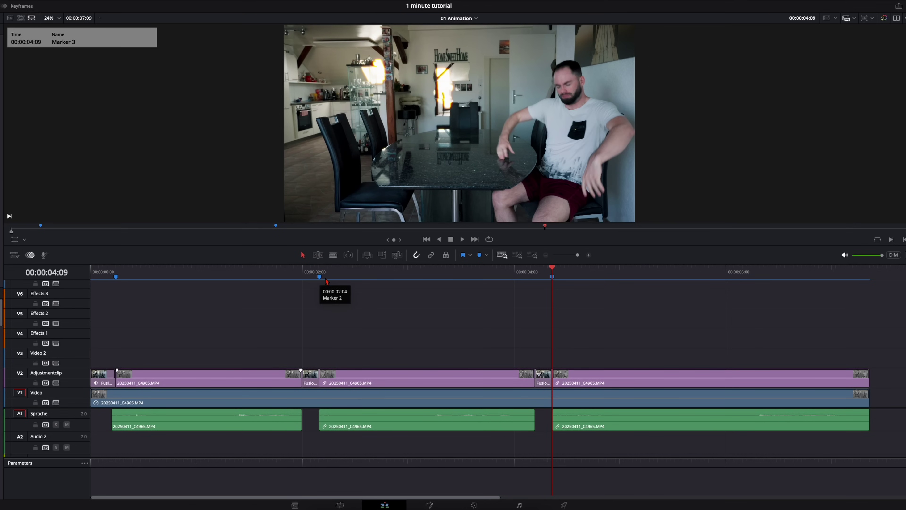
Try placing a marker on the middle take's V2 clip at 00:00:03:09, and delete that marker.
{"action": "left_click", "coordinate": [450, 377]}
{"action": "left_click", "coordinate": [446, 277]}
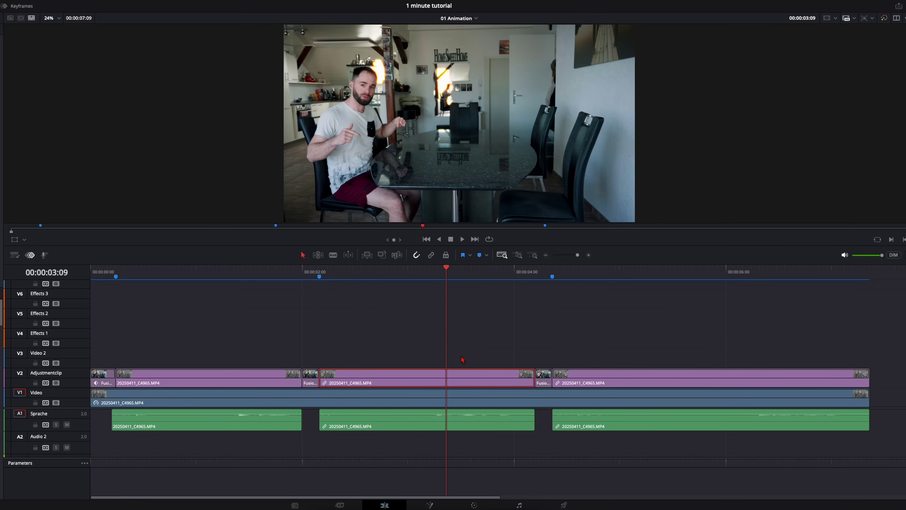
{"action": "left_click", "coordinate": [479, 256]}
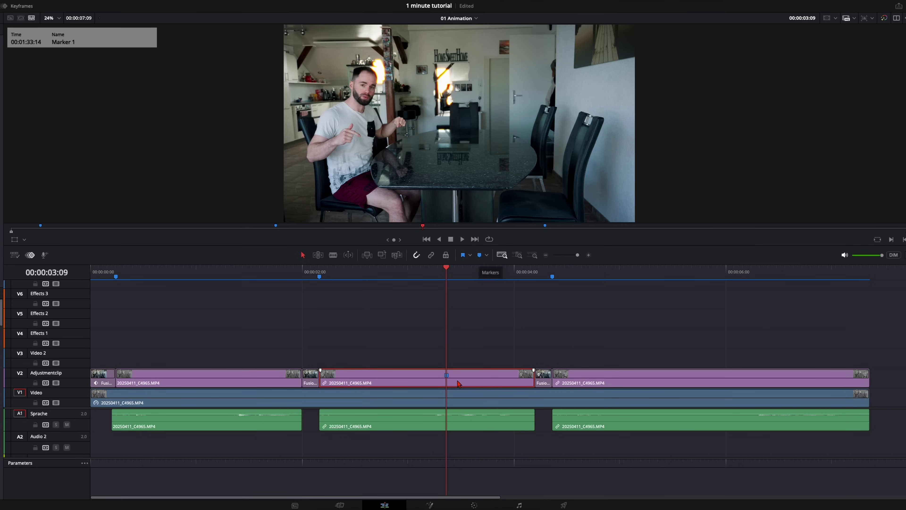
{"action": "left_click", "coordinate": [448, 377]}
{"action": "key", "text": "BackSpace"}
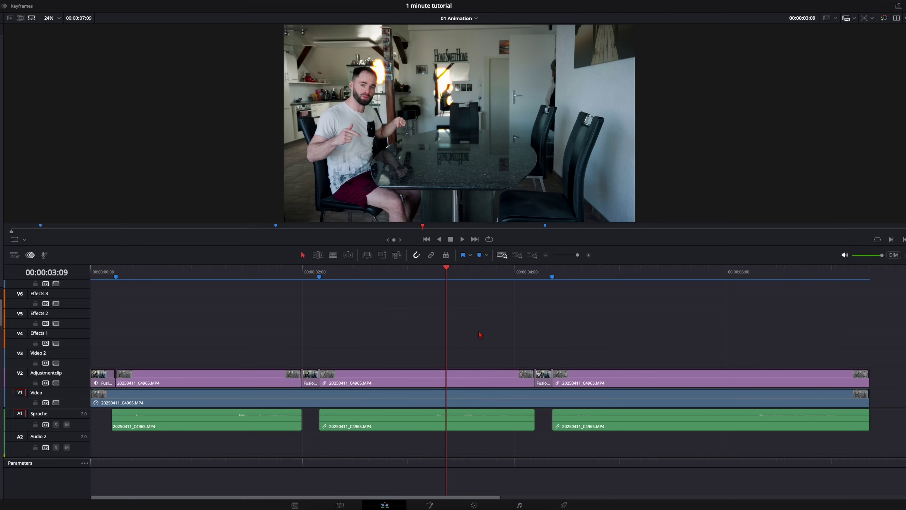
{"action": "left_click", "coordinate": [480, 256]}
Combine all the clips on V2 into one new Fusion clip.
{"action": "left_click_drag", "start_coordinate": [92, 349], "coordinate": [590, 374]}
{"action": "right_click", "coordinate": [589, 374]}
{"action": "left_click", "coordinate": [616, 158]}
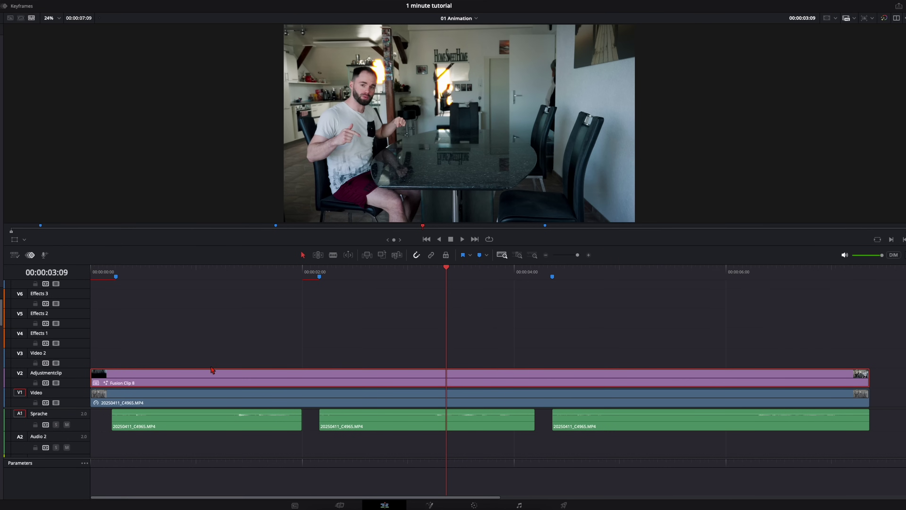
Open the combined Fusion clip in Fusion at the first marker and add a Camera Shake after MediaIn1.
{"action": "left_click", "coordinate": [116, 277]}
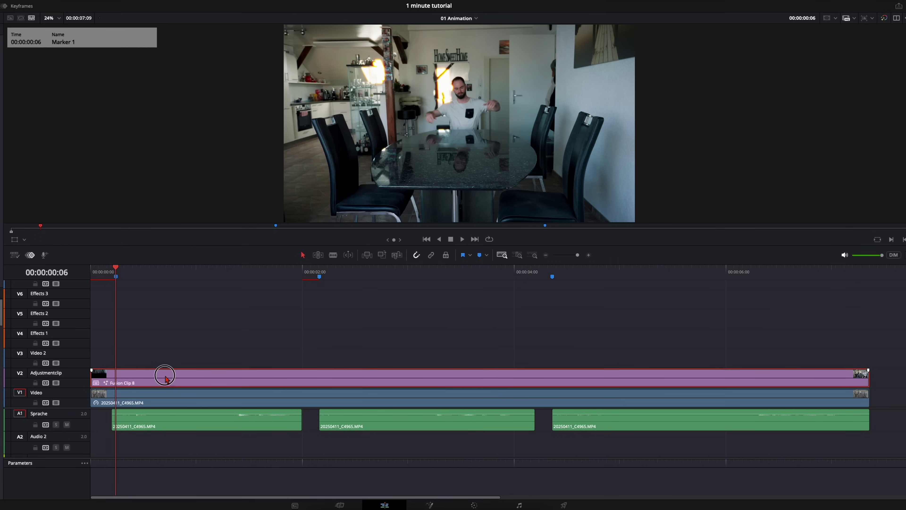
{"action": "key", "text": "shift+5"}
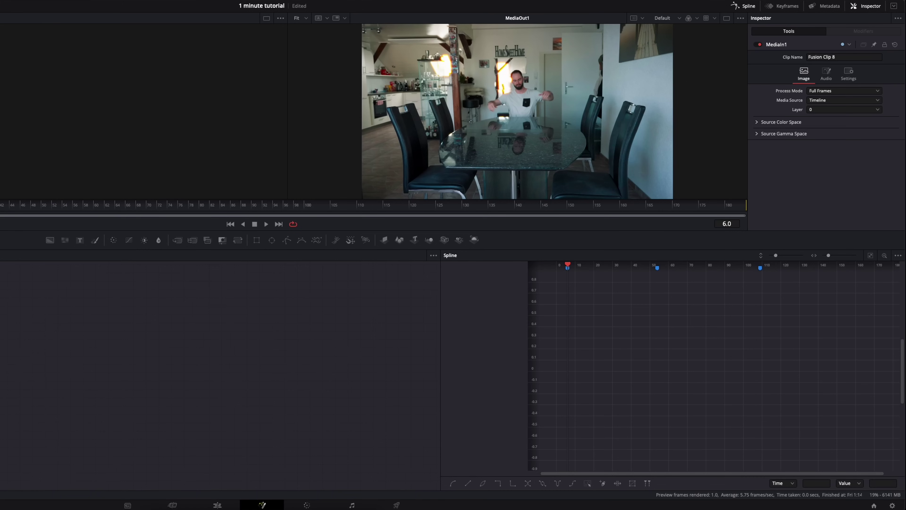
{"action": "key", "text": "shift+space"}
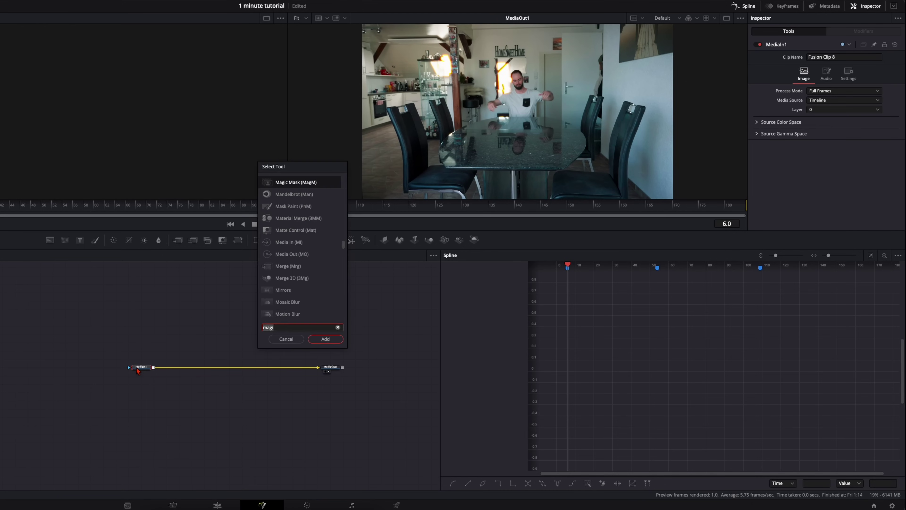
{"action": "type", "text": "came"}
{"action": "key", "text": "Return"}
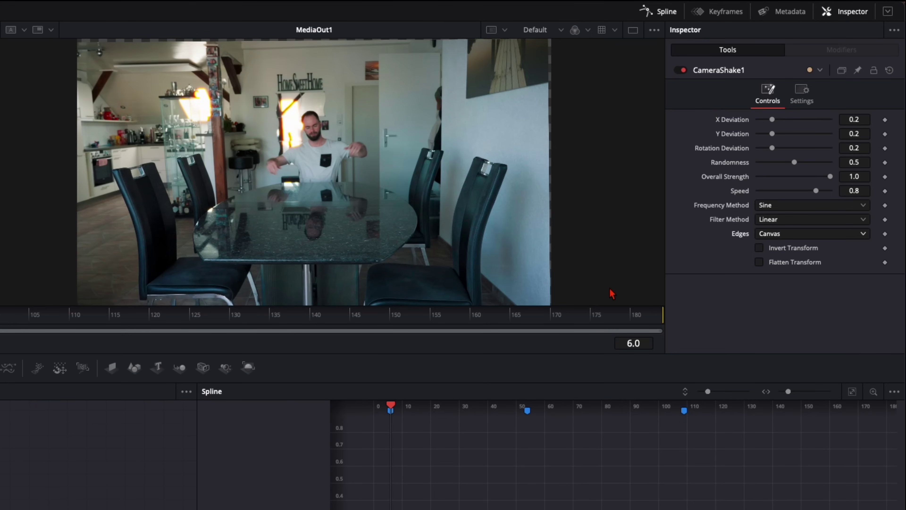
Set the Camera Shake edges to Duplicate and keyframe Overall Strength at 0.504 on frame 6.
{"action": "left_click", "coordinate": [763, 235]}
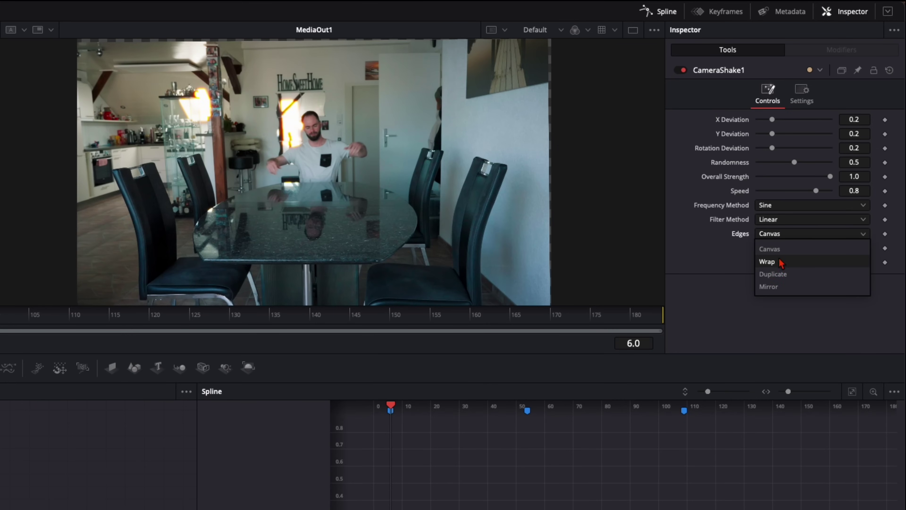
{"action": "left_click", "coordinate": [780, 278]}
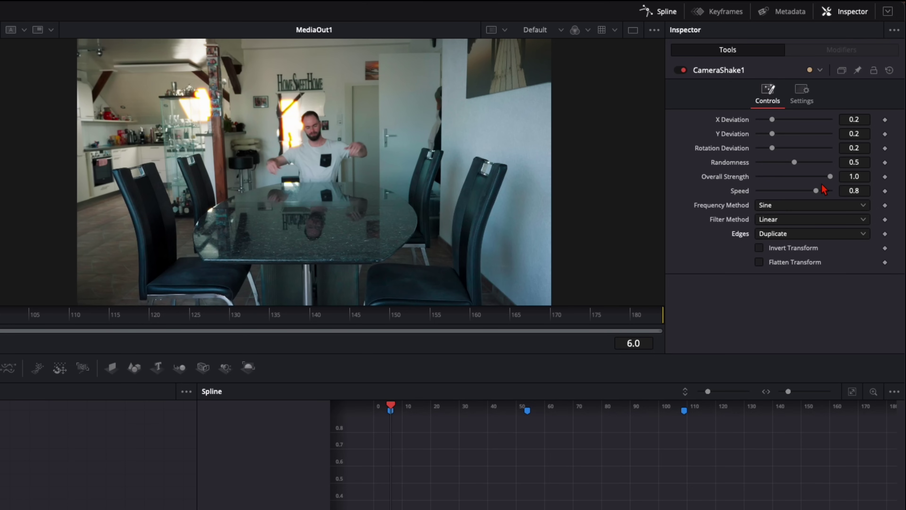
{"action": "left_click_drag", "start_coordinate": [830, 177], "coordinate": [795, 178]}
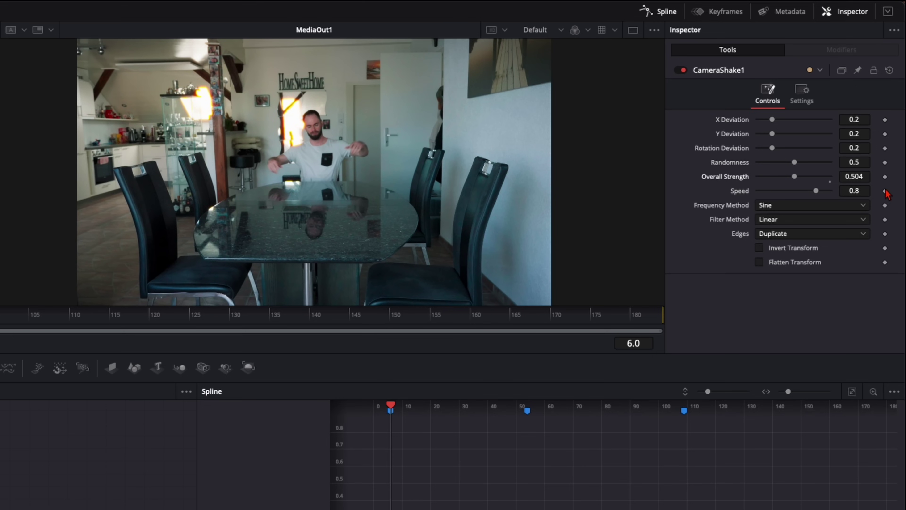
{"action": "left_click", "coordinate": [885, 177]}
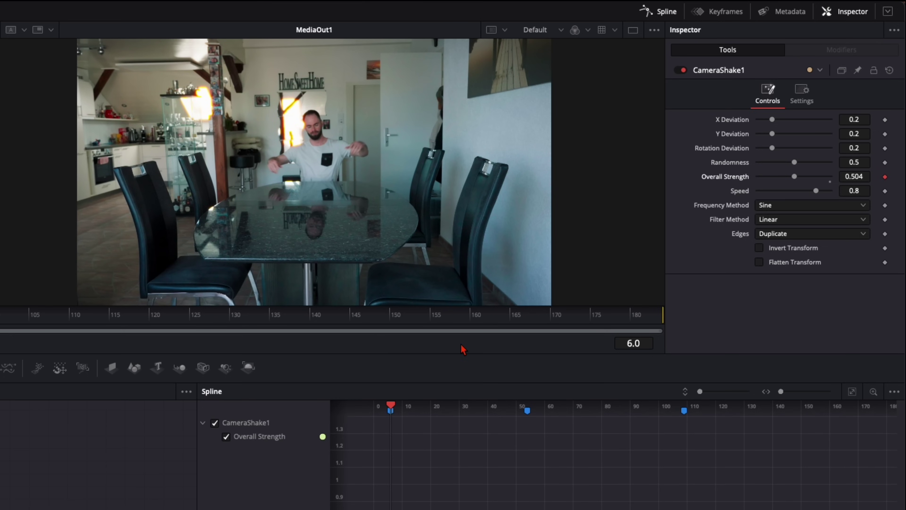
Keyframe the Camera Shake's Overall Strength at 0.0 on frame 5 and again at 0.0 on frame 16.
{"action": "key", "text": "Left"}
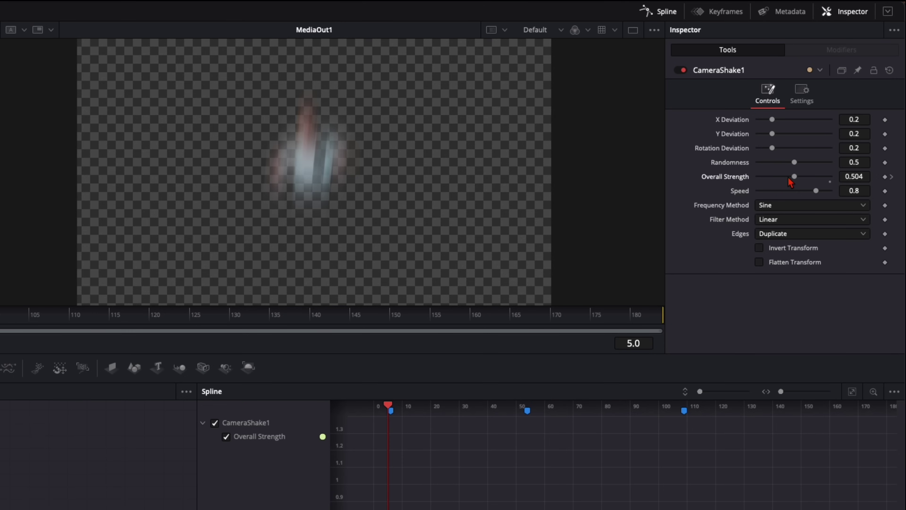
{"action": "left_click_drag", "start_coordinate": [795, 178], "coordinate": [739, 177]}
{"action": "key", "text": "Right"}
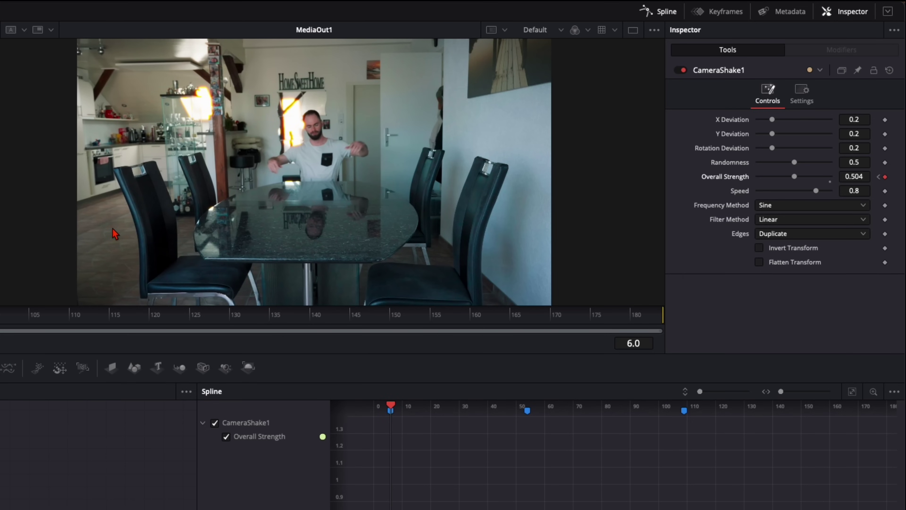
{"action": "key", "text": "space"}
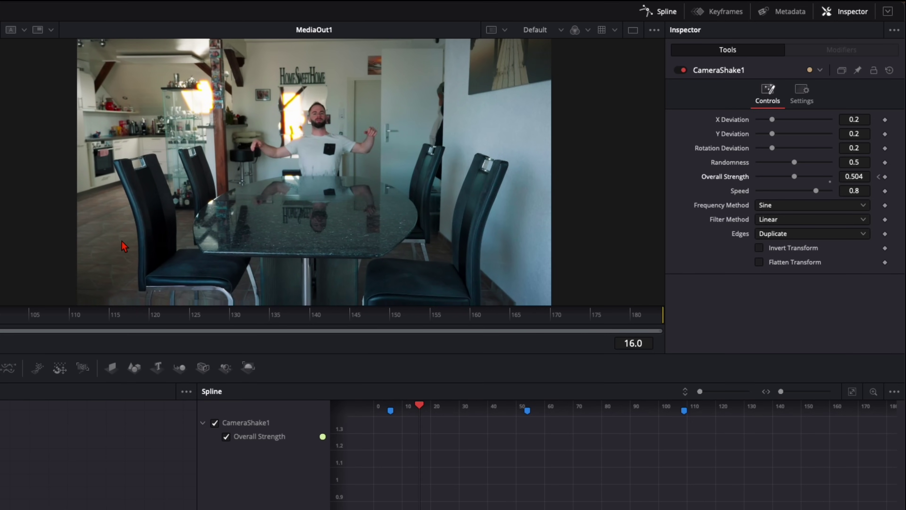
{"action": "left_click_drag", "start_coordinate": [797, 182], "coordinate": [742, 178]}
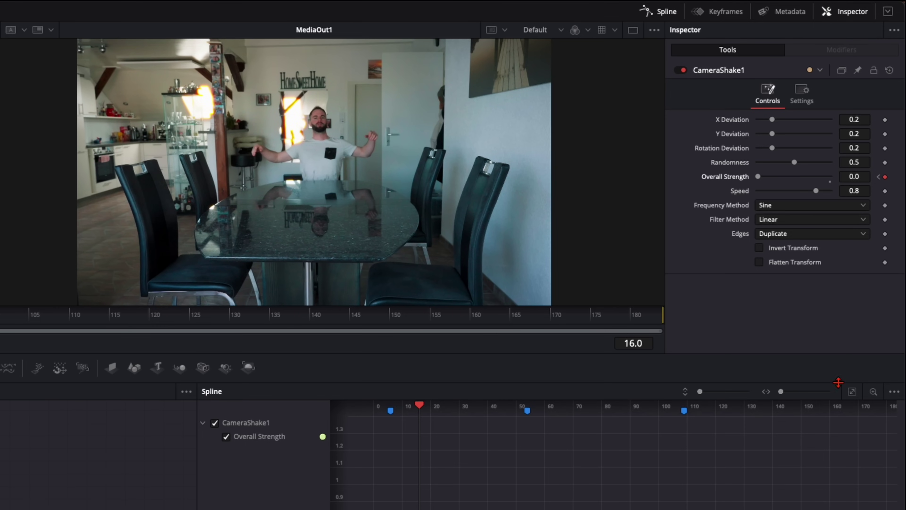
Examine the Overall Strength curve around the first marker in the spline graph.
{"action": "left_click", "coordinate": [671, 16]}
{"action": "left_click", "coordinate": [671, 17]}
{"action": "left_click", "coordinate": [671, 16]}
{"action": "left_click", "coordinate": [671, 16]}
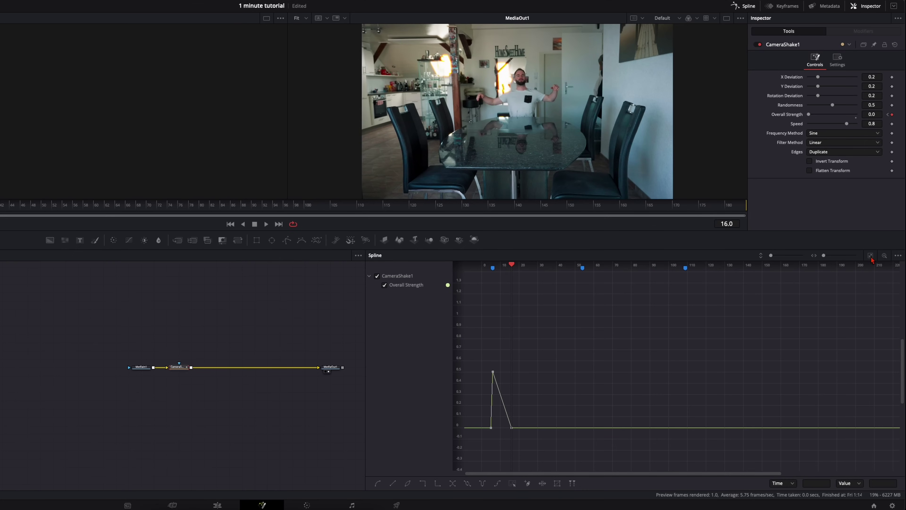
{"action": "left_click", "coordinate": [871, 256]}
{"action": "key", "text": "Left"}
{"action": "key", "text": "Left"}
{"action": "key", "text": "Left"}
{"action": "key", "text": "Left"}
{"action": "key", "text": "Left"}
{"action": "key", "text": "Left"}
{"action": "key", "text": "Left"}
{"action": "key", "text": "Left"}
{"action": "key", "text": "Left"}
{"action": "key", "text": "Left"}
{"action": "key", "text": "Left"}
{"action": "key", "text": "Right"}
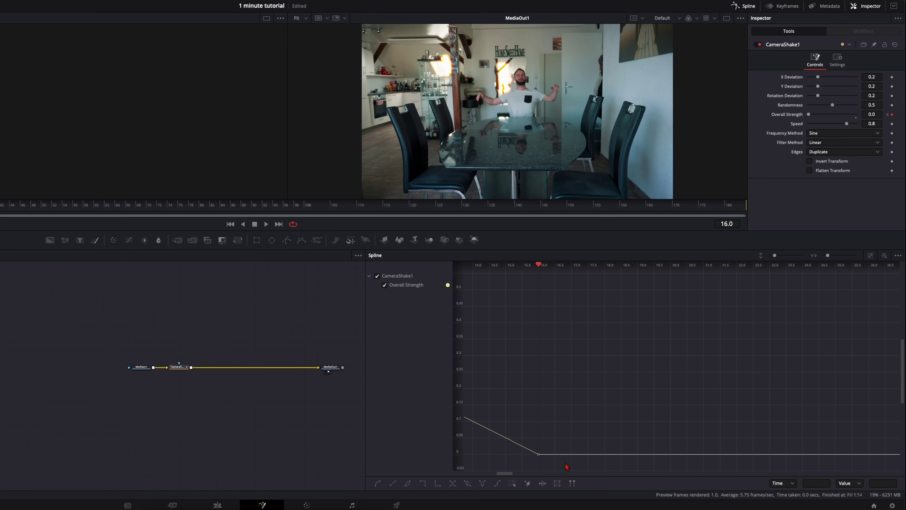
{"action": "key", "text": "Left"}
{"action": "key", "text": "Left"}
{"action": "key", "text": "Left"}
{"action": "key", "text": "Left"}
{"action": "key", "text": "Left"}
{"action": "key", "text": "Left"}
{"action": "key", "text": "Left"}
{"action": "key", "text": "Left"}
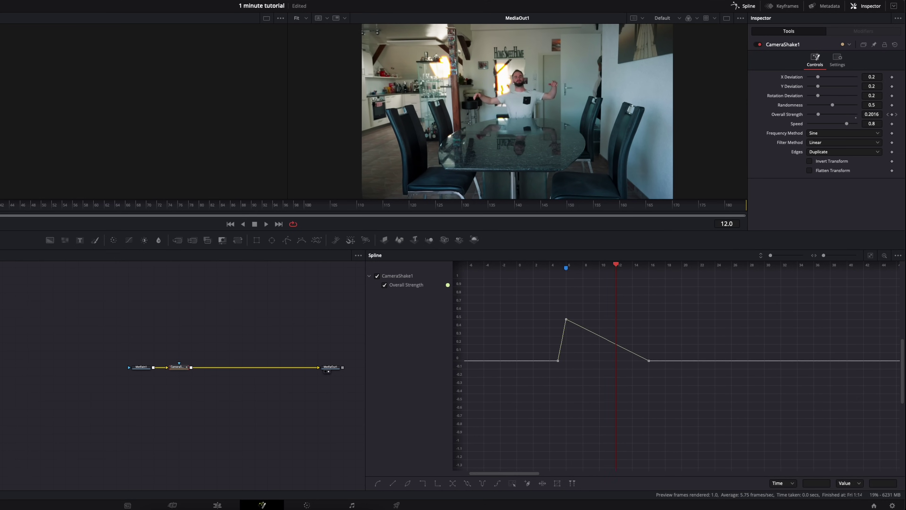
At the second marker, keyframe Overall Strength at 0.0 on frame 53 and 0.512 on frame 54.
{"action": "left_click", "coordinate": [15, 212]}
{"action": "left_click_drag", "start_coordinate": [16, 213], "coordinate": [65, 210]}
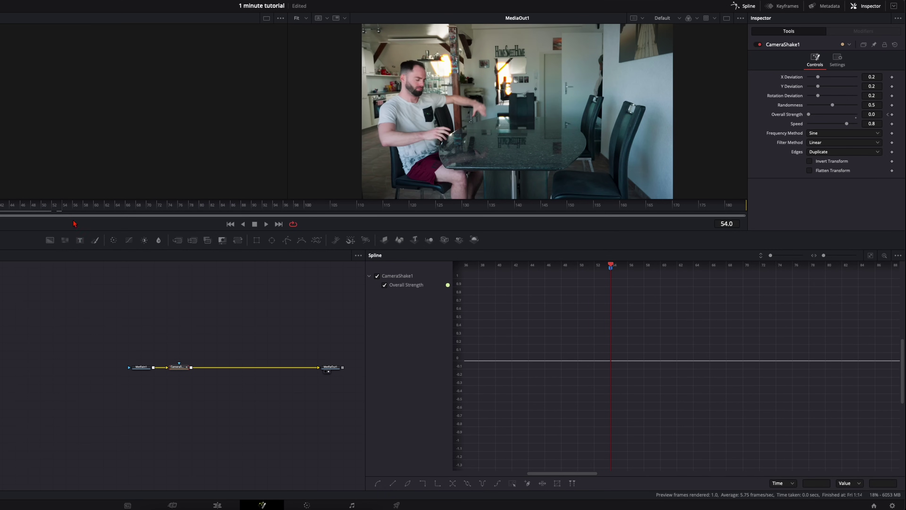
{"action": "key", "text": "Left"}
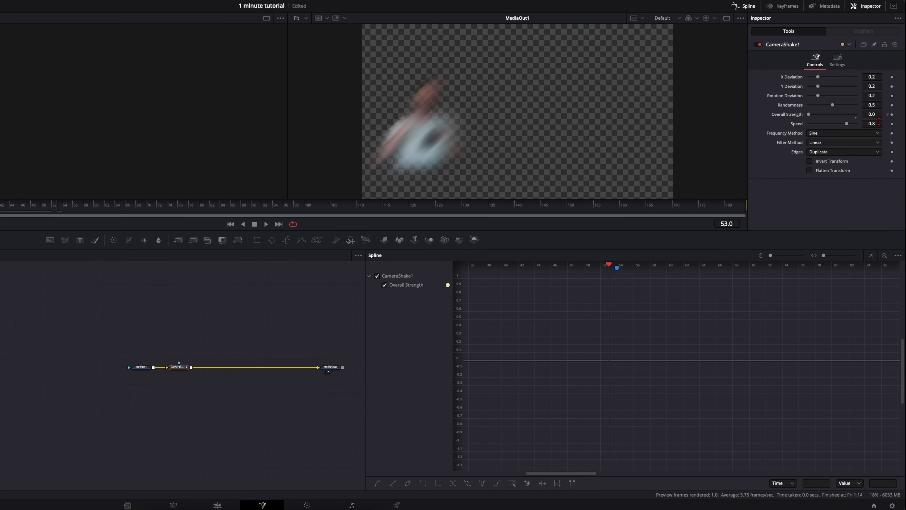
{"action": "left_click", "coordinate": [892, 115]}
{"action": "key", "text": "Right"}
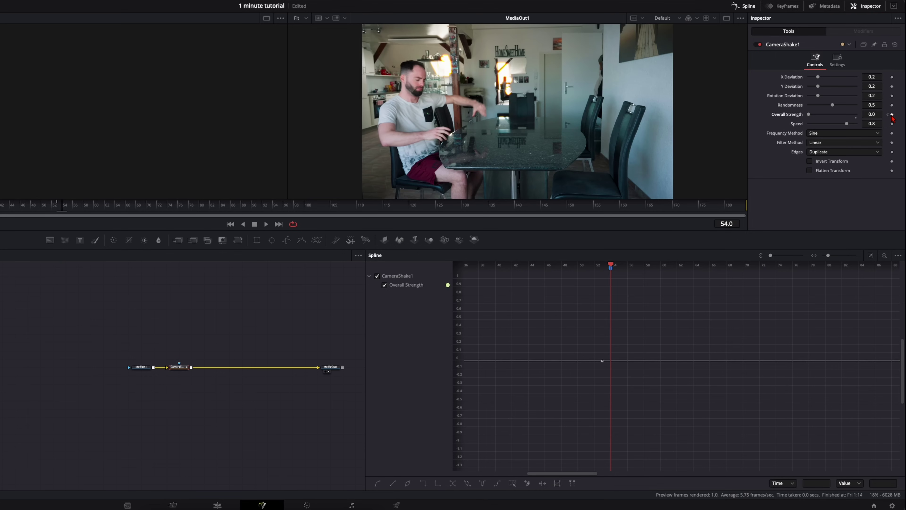
{"action": "left_click_drag", "start_coordinate": [811, 117], "coordinate": [836, 119]}
End the second shake by keyframing Overall Strength at 0.0 on frame 64.
{"action": "key", "text": "Right"}
{"action": "key", "text": "Right"}
{"action": "key", "text": "Right"}
{"action": "key", "text": "Right"}
{"action": "key", "text": "Right"}
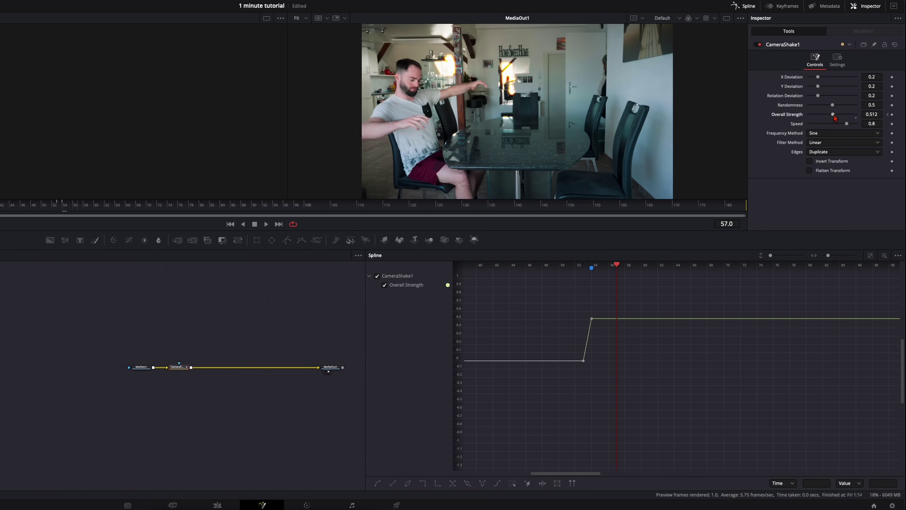
{"action": "key", "text": "Right"}
{"action": "key", "text": "Right"}
{"action": "key", "text": "Right"}
{"action": "key", "text": "Right"}
{"action": "key", "text": "Right"}
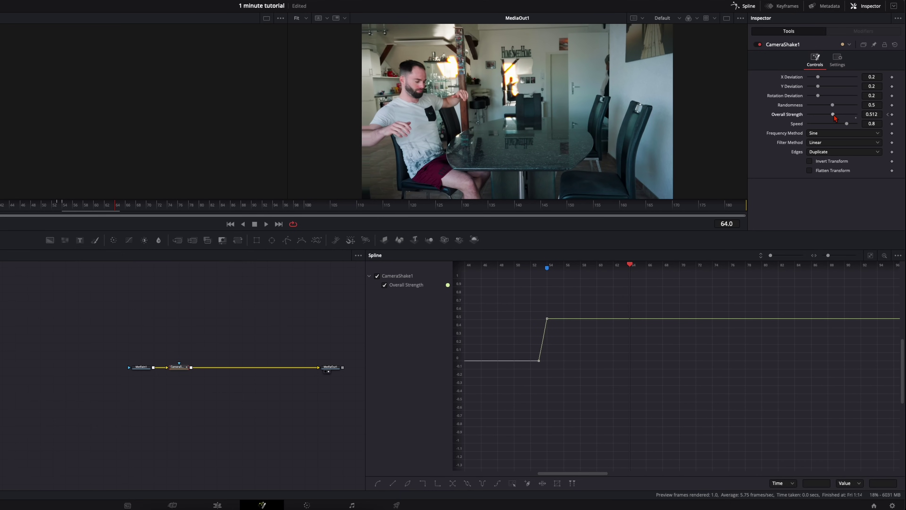
{"action": "left_click", "coordinate": [834, 114]}
{"action": "left_click_drag", "start_coordinate": [835, 119], "coordinate": [808, 116]}
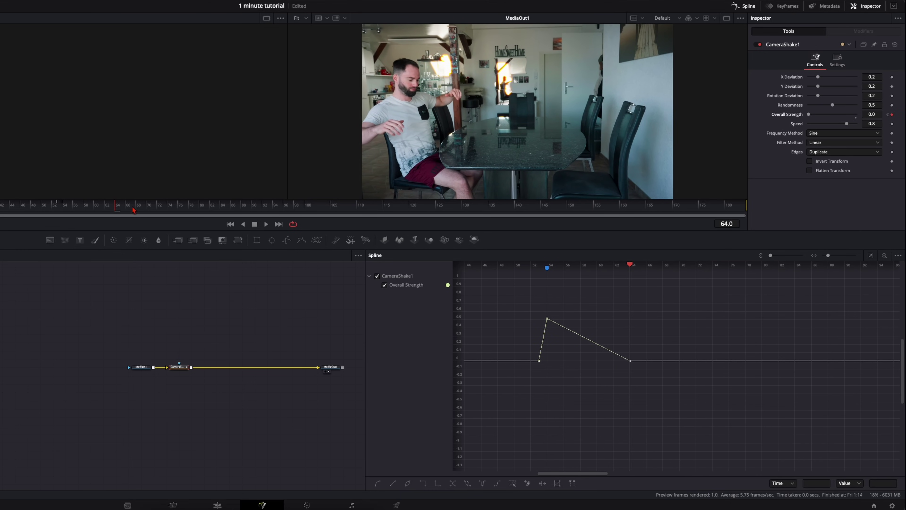
At the third marker, keyframe Overall Strength at 0.0 on frame 108, 0.512 on frame 109 and 0.0 on frame 119.
{"action": "left_click_drag", "start_coordinate": [134, 210], "coordinate": [356, 206]}
{"action": "key", "text": "Left"}
{"action": "left_click", "coordinate": [892, 114]}
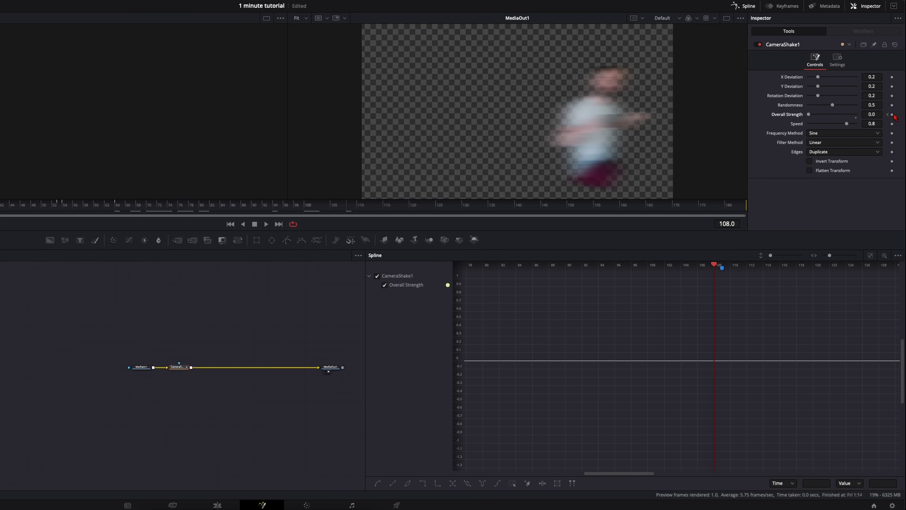
{"action": "key", "text": "Right"}
{"action": "left_click_drag", "start_coordinate": [809, 114], "coordinate": [835, 116]}
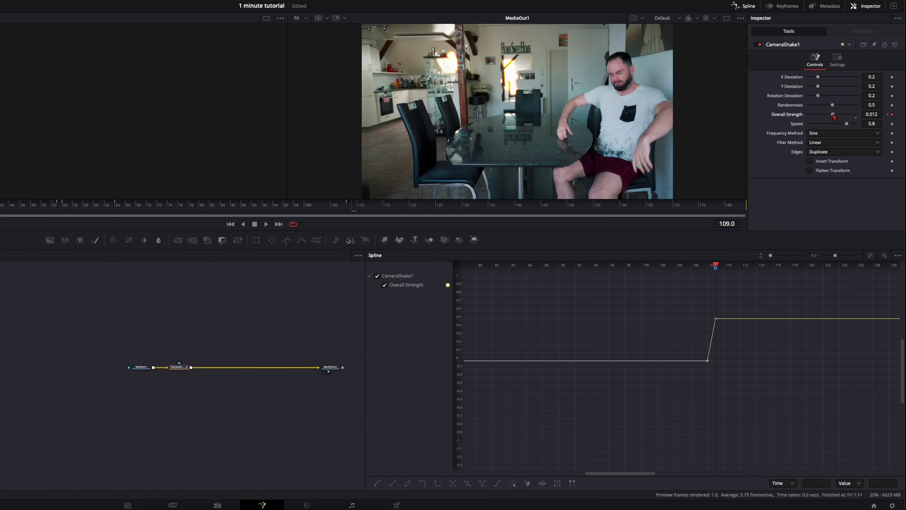
{"action": "key", "text": "space"}
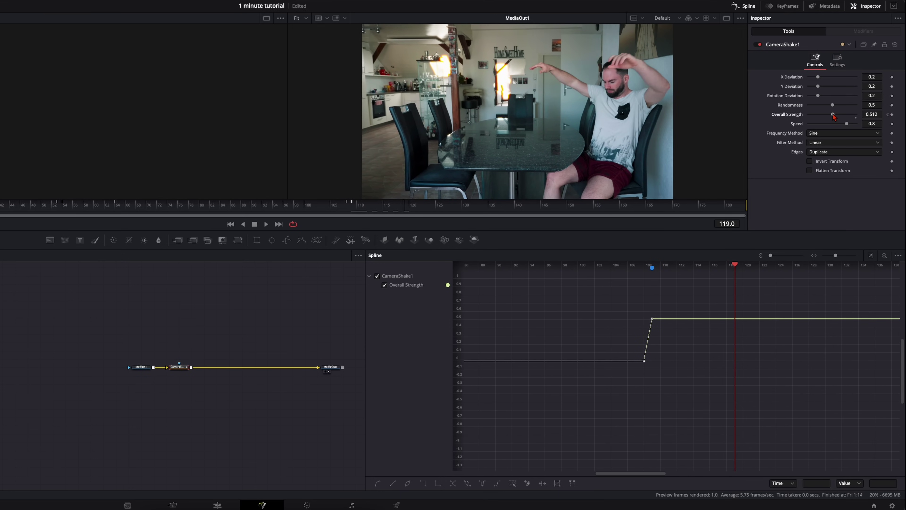
{"action": "left_click_drag", "start_coordinate": [834, 117], "coordinate": [802, 118]}
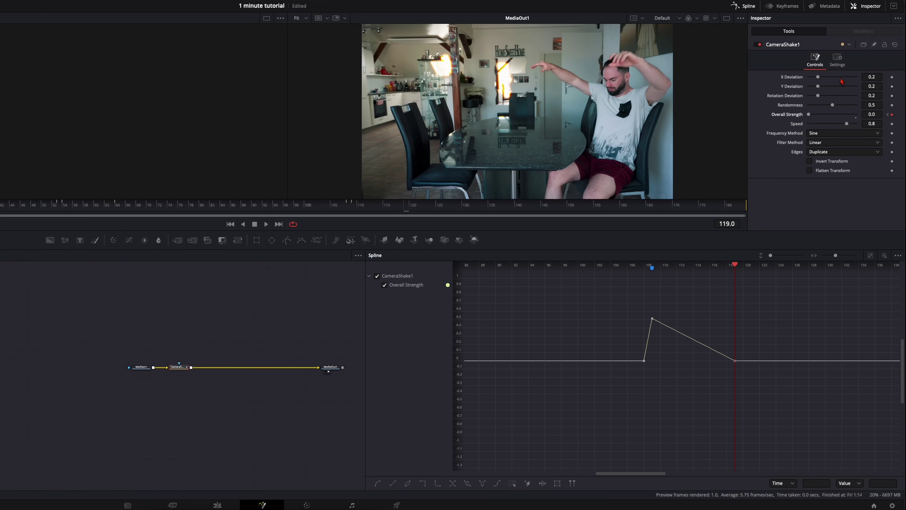
Enable motion blur on the Camera Shake with quality 10 and raise its shutter angle.
{"action": "left_click", "coordinate": [838, 60]}
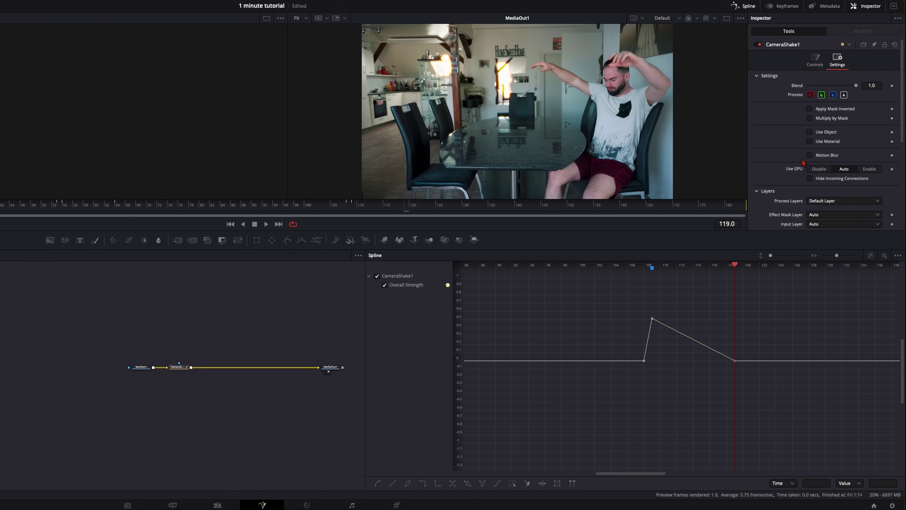
{"action": "left_click", "coordinate": [809, 155]}
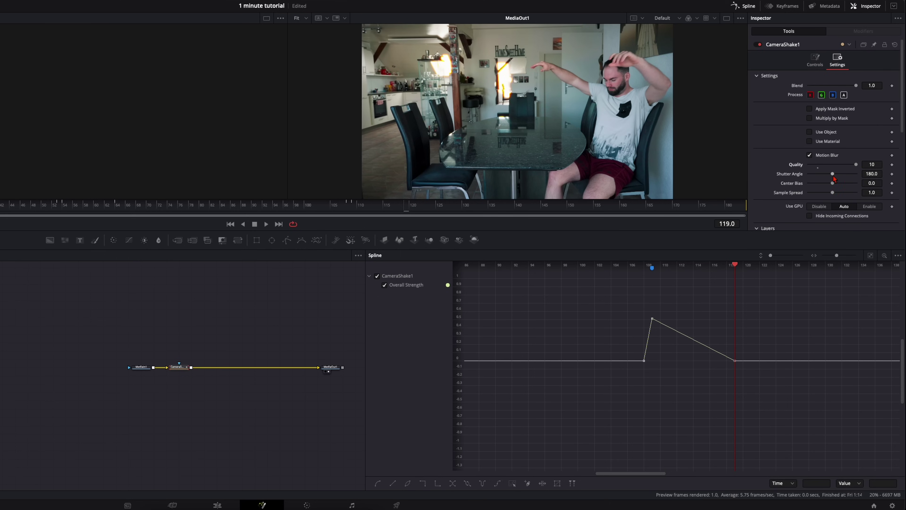
{"action": "left_click_drag", "start_coordinate": [833, 176], "coordinate": [854, 172]}
{"action": "left_click", "coordinate": [815, 60]}
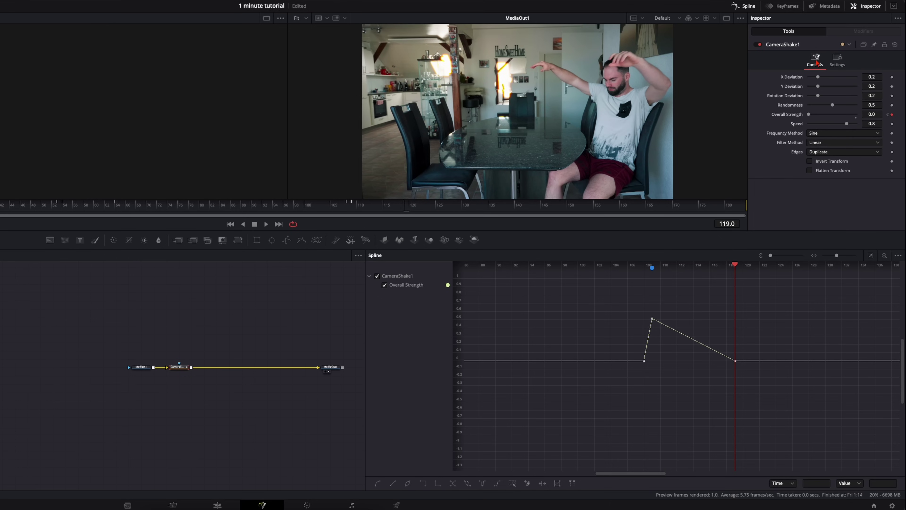
Fit the whole Overall Strength curve in the spline graph and smooth all its keyframes.
{"action": "left_click", "coordinate": [870, 258]}
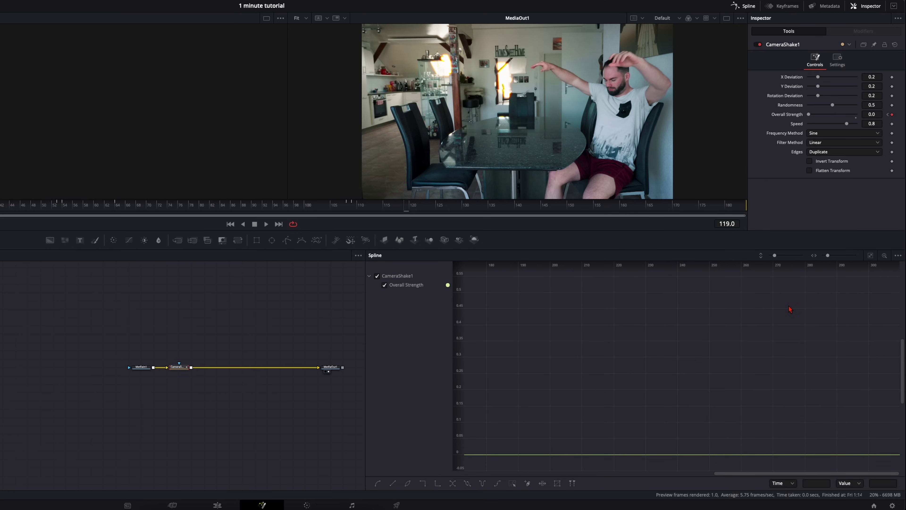
{"action": "left_click", "coordinate": [871, 256]}
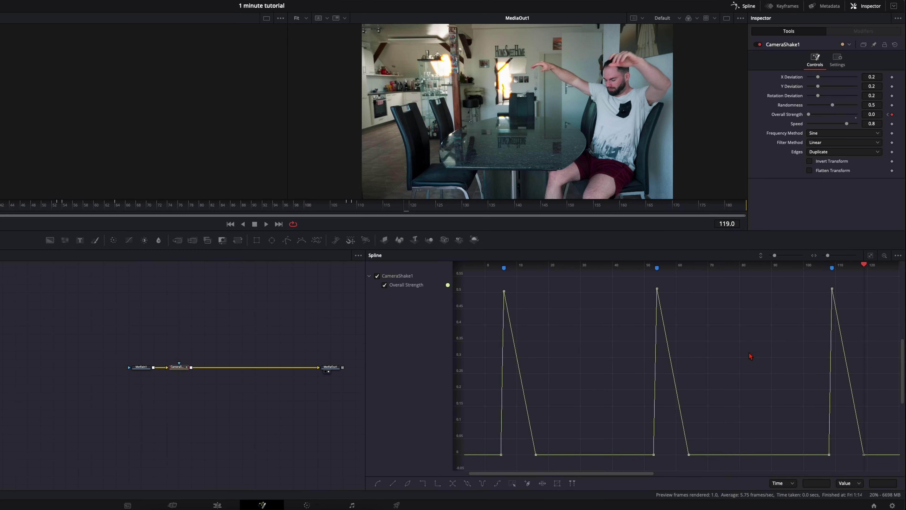
{"action": "key", "text": "ctrl+a"}
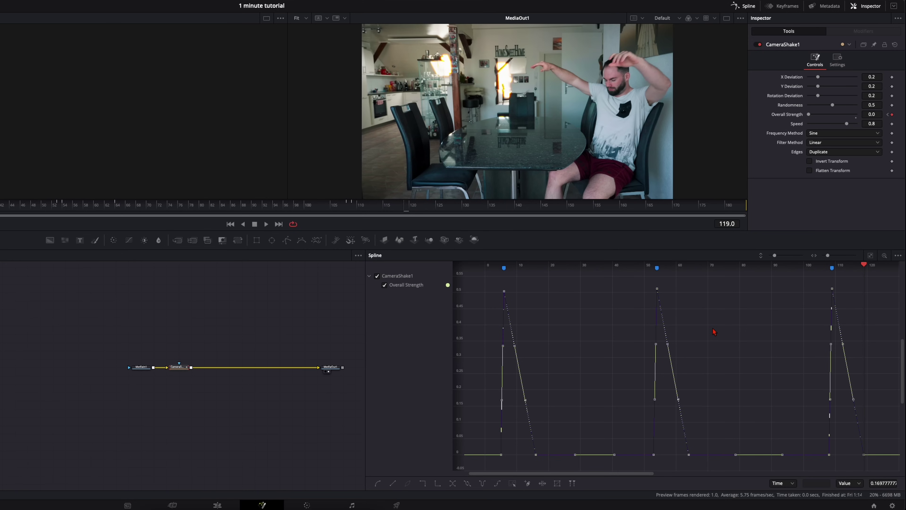
{"action": "key", "text": "s"}
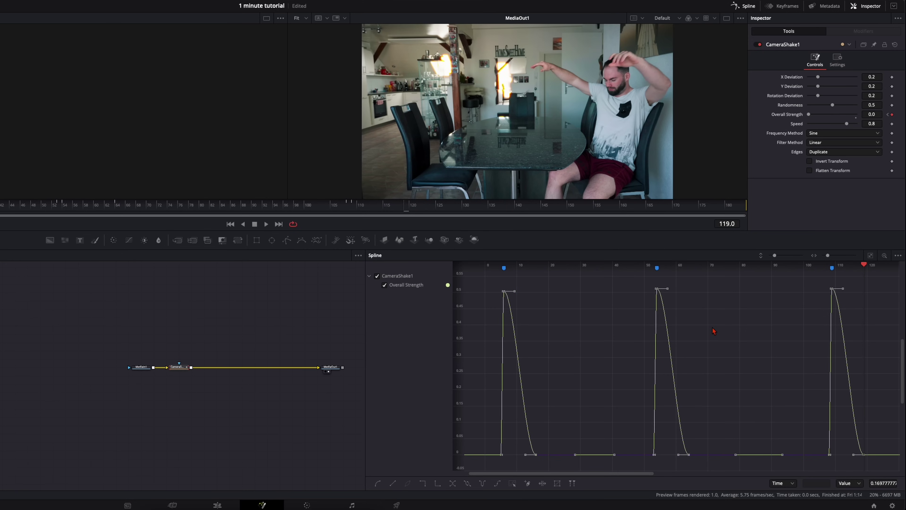
{"action": "key", "text": "shift+s"}
{"action": "left_click_drag", "start_coordinate": [583, 440], "coordinate": [602, 394]}
{"action": "key", "text": "ctrl+z"}
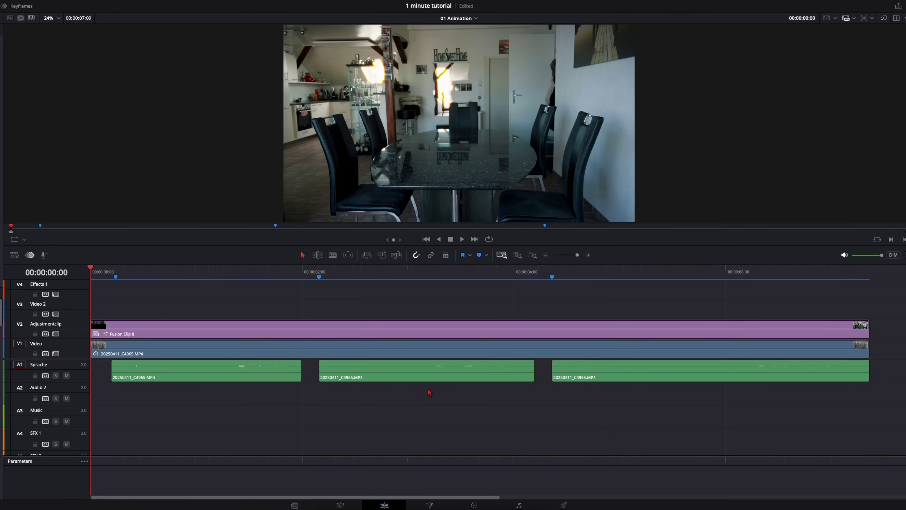
Play the edited timeline from the start to review the finished clone animation with camera shake.
{"action": "key", "text": "space"}
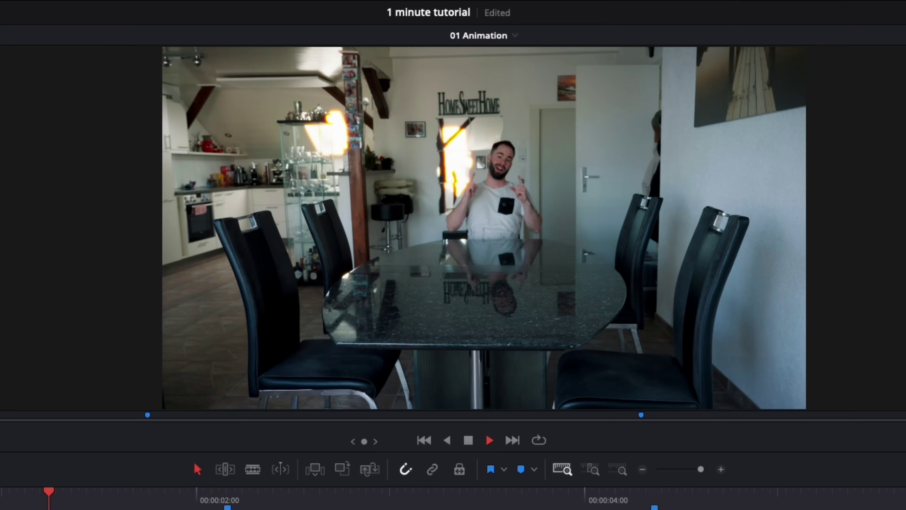